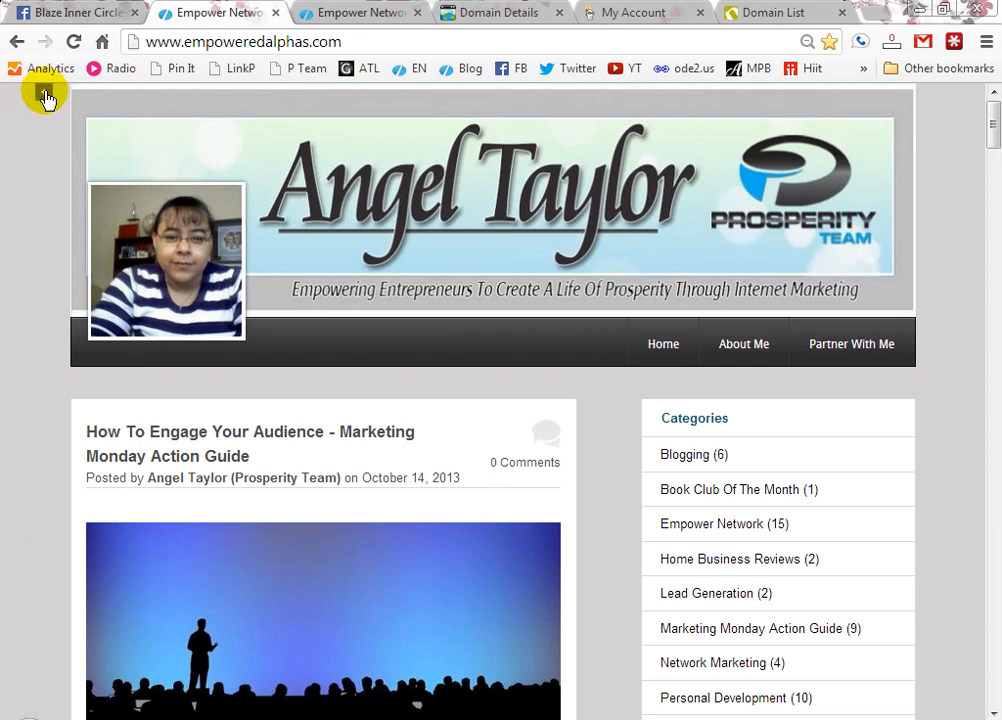
- Show the custom domain settings of My Empower Network Blog and of the Empowered LIfe blog
{"action": "left_click", "coordinate": [44, 96]}
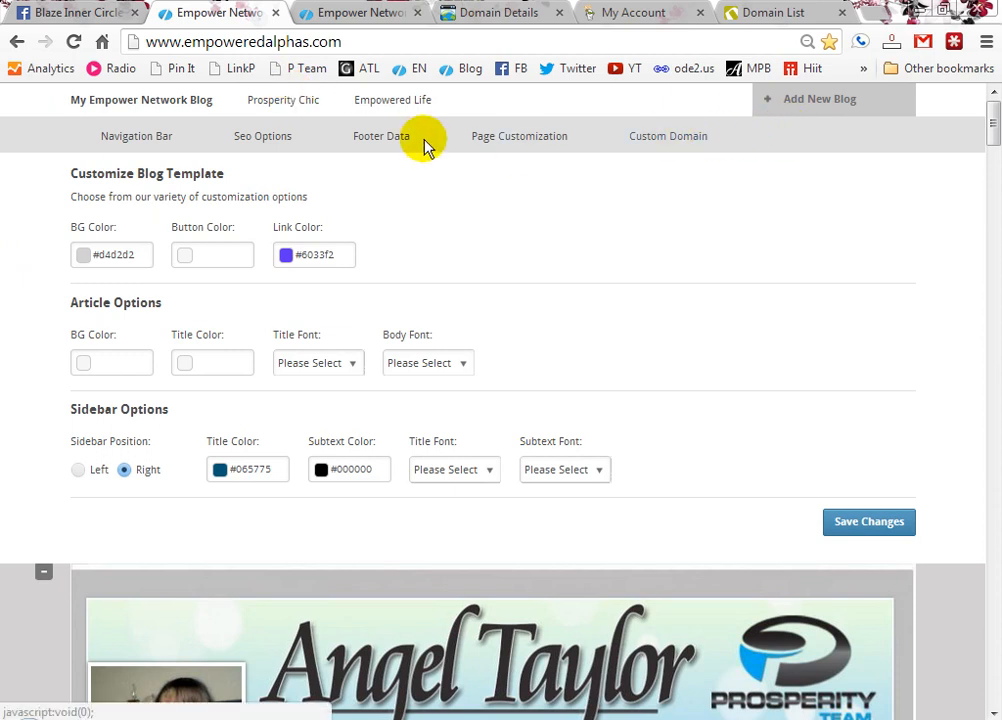
{"action": "left_click", "coordinate": [686, 142]}
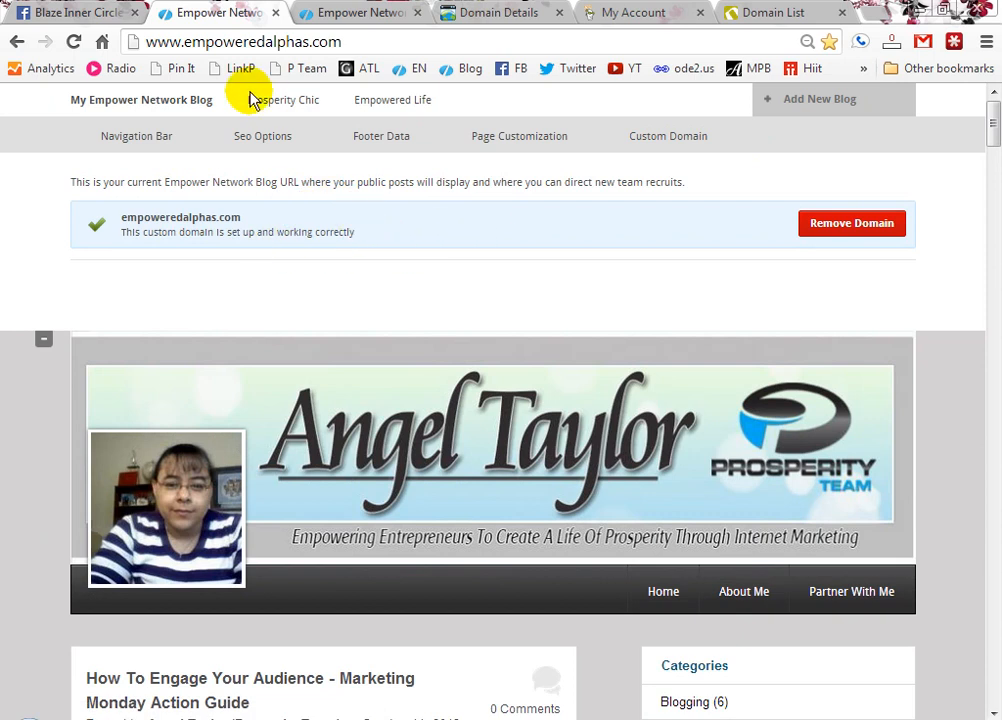
{"action": "left_click", "coordinate": [393, 105]}
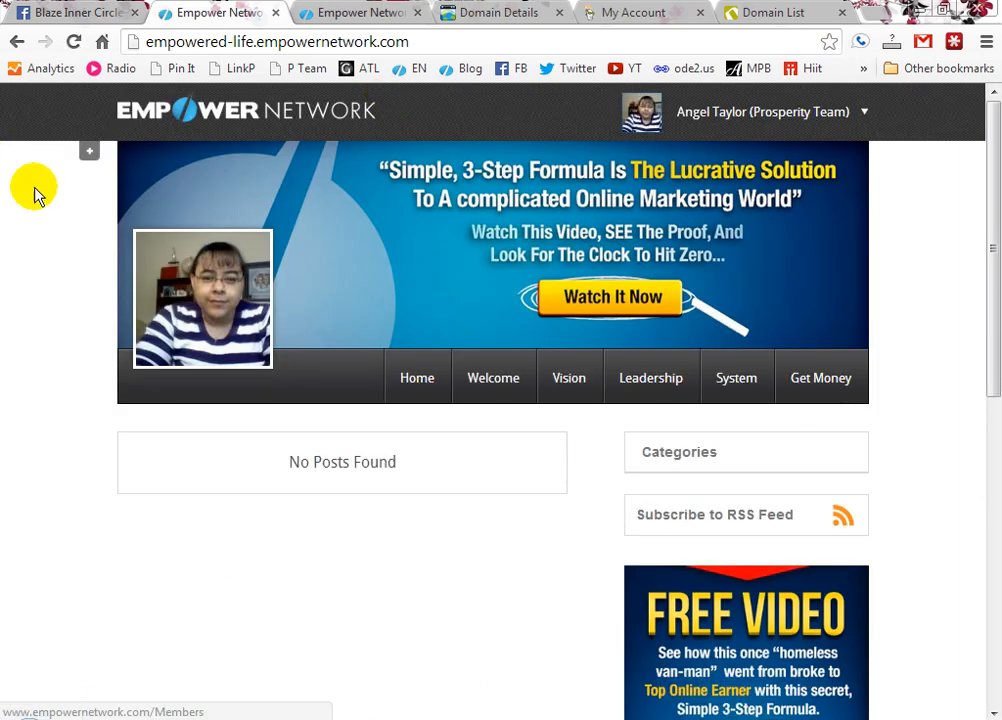
{"action": "left_click", "coordinate": [89, 156]}
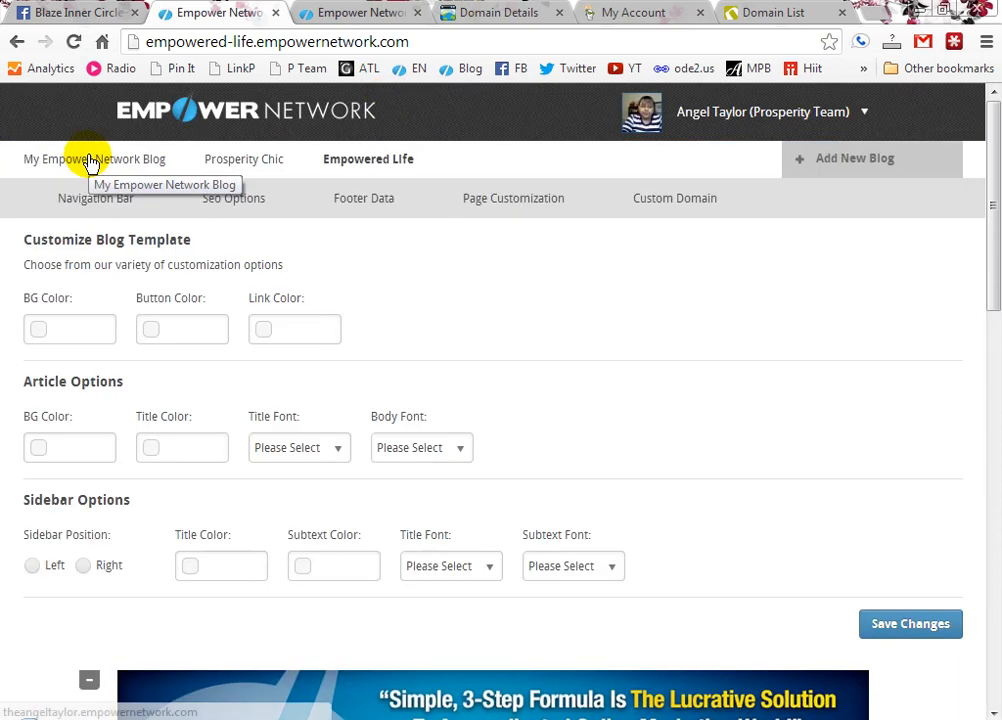
{"action": "left_click", "coordinate": [681, 205]}
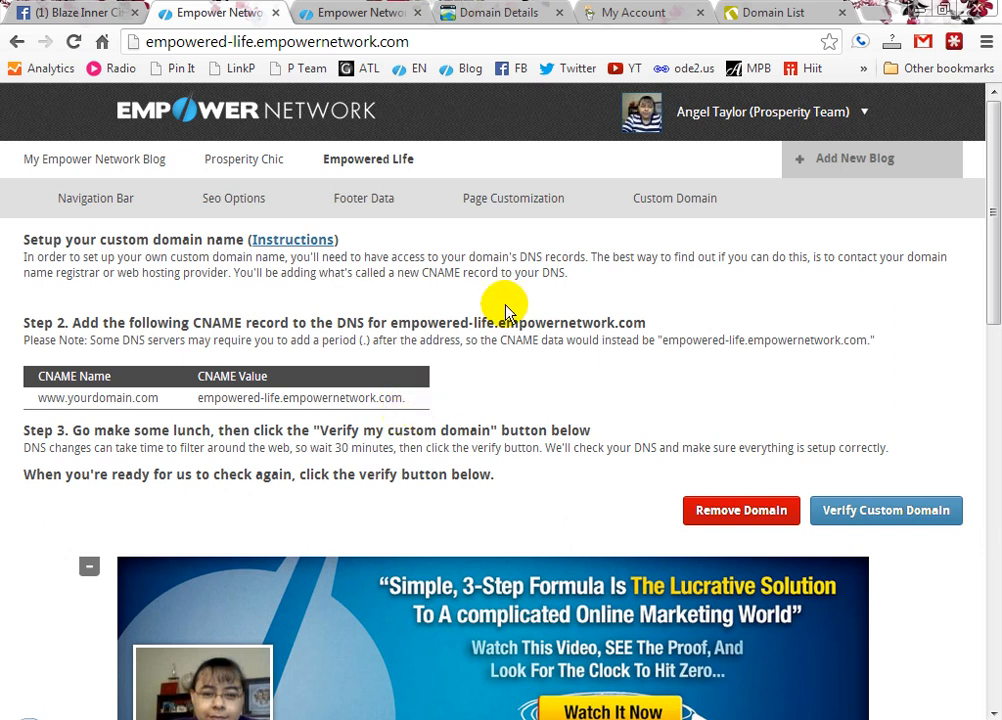
- Switch to GoDaddy, keep the session logged in, and close Domain Details to continue on the My Account page
{"action": "left_click", "coordinate": [513, 12]}
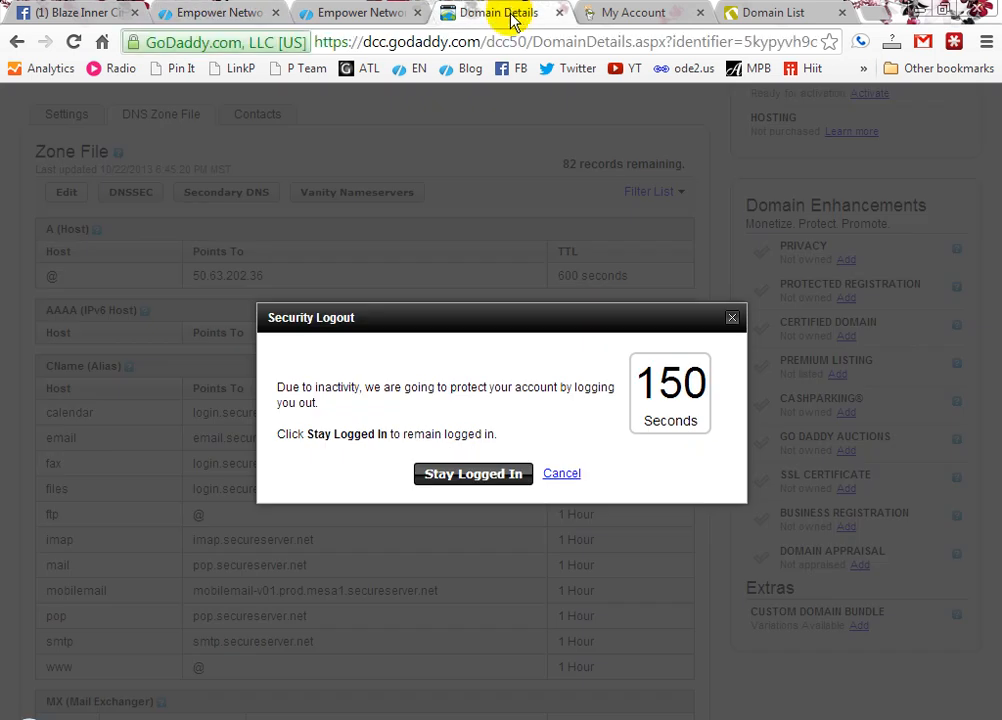
{"action": "left_click", "coordinate": [493, 478]}
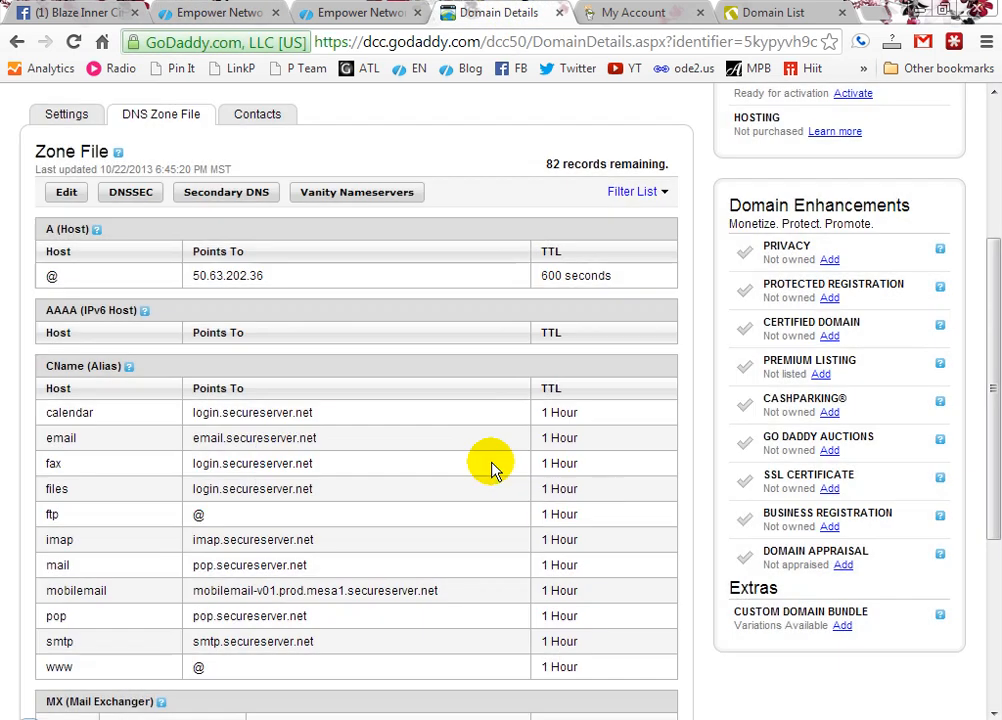
{"action": "scroll", "coordinate": [385, 487], "scroll_direction": "up", "scroll_amount": 3}
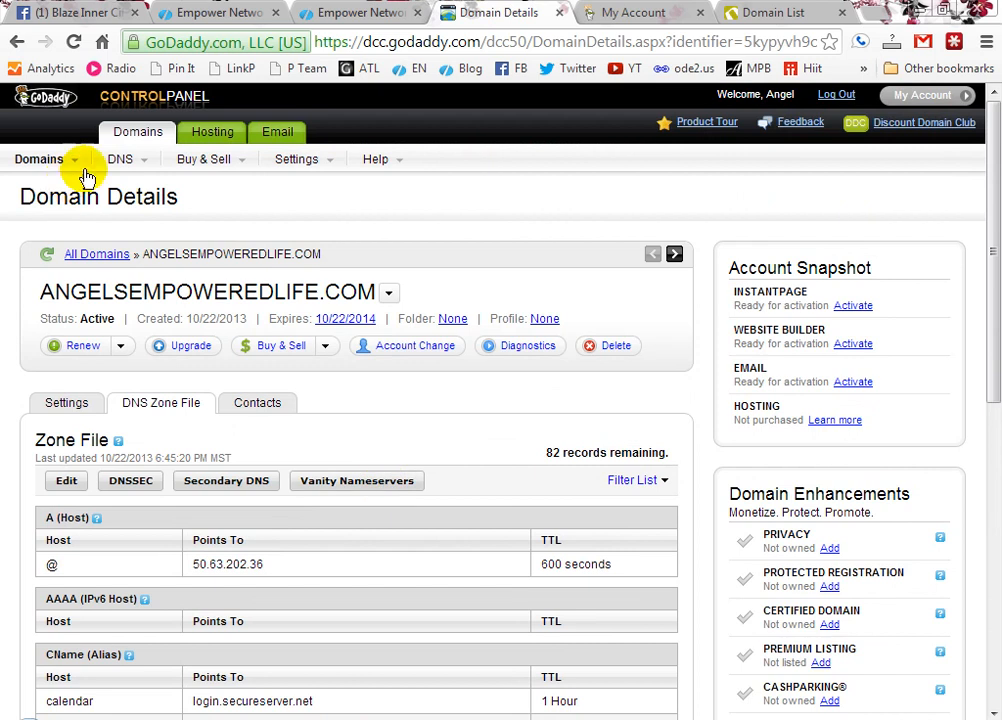
{"action": "left_click", "coordinate": [597, 14]}
{"action": "left_click", "coordinate": [559, 12]}
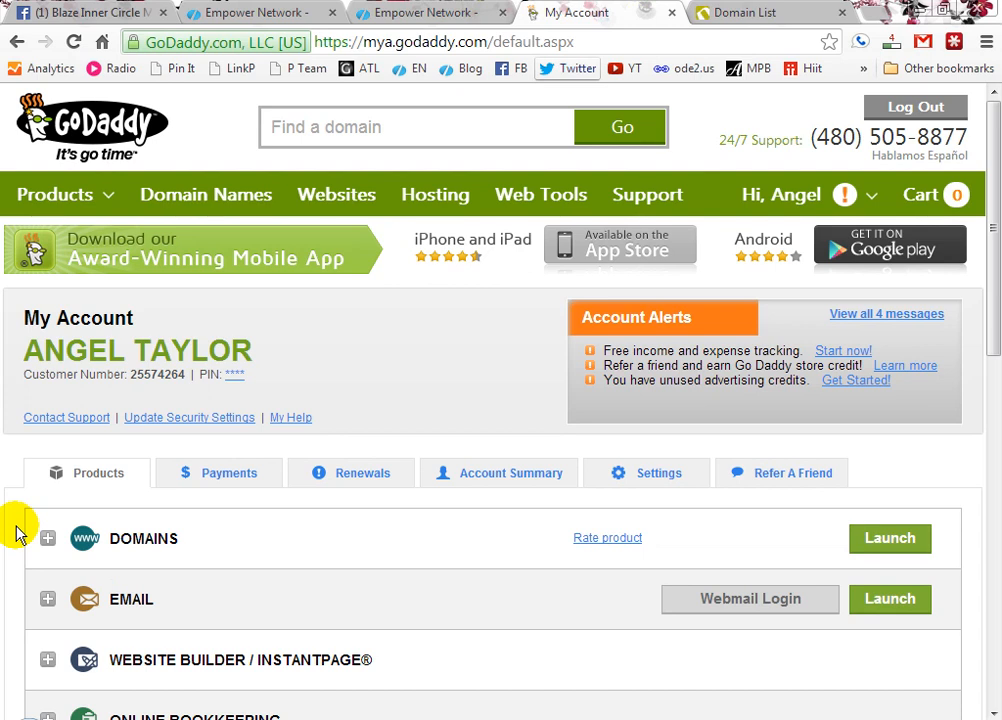
- Launch the domain details for angelsempoweredlife.com from the second page of the account's domain list
{"action": "scroll", "coordinate": [15, 533], "scroll_direction": "down", "scroll_amount": 2}
{"action": "left_click", "coordinate": [148, 342]}
{"action": "scroll", "coordinate": [155, 338], "scroll_direction": "down", "scroll_amount": 2}
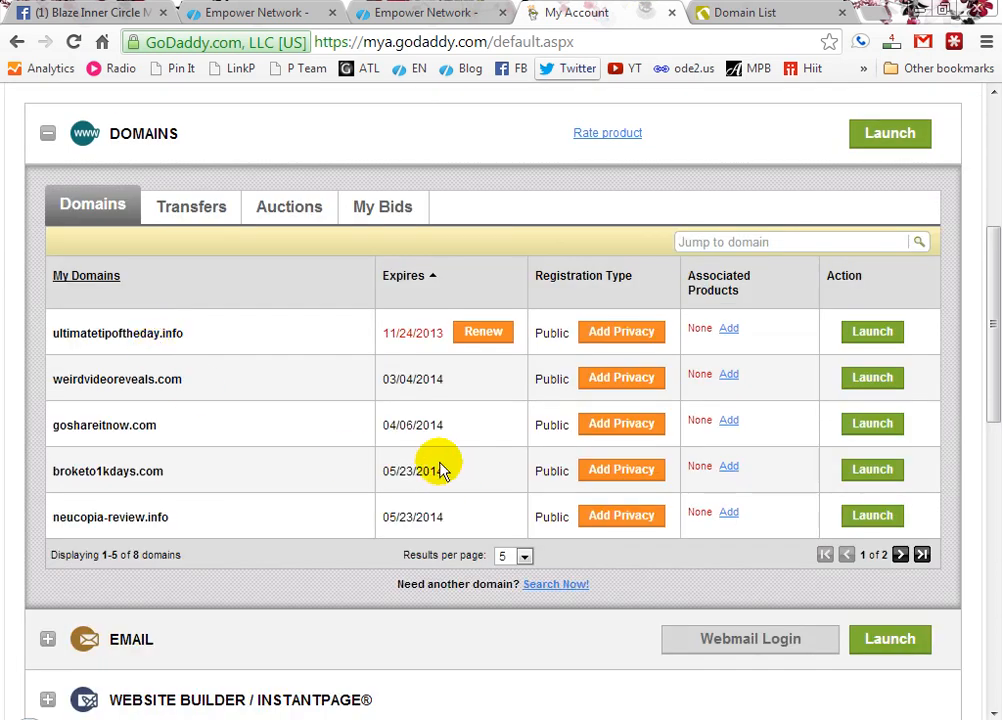
{"action": "left_click", "coordinate": [903, 555]}
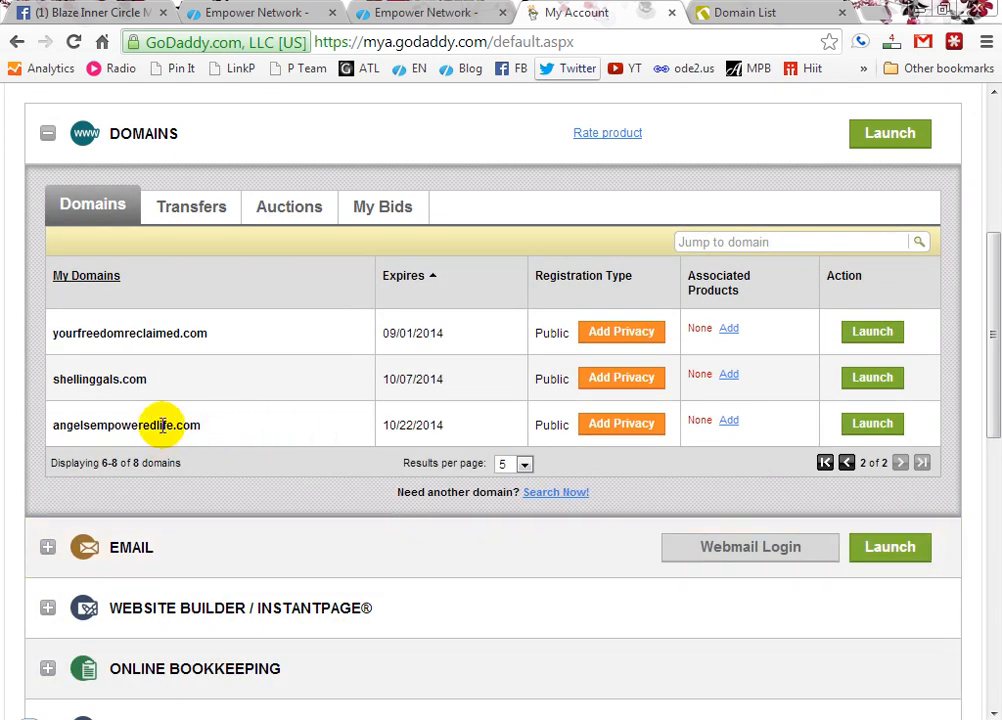
{"action": "left_click", "coordinate": [870, 426]}
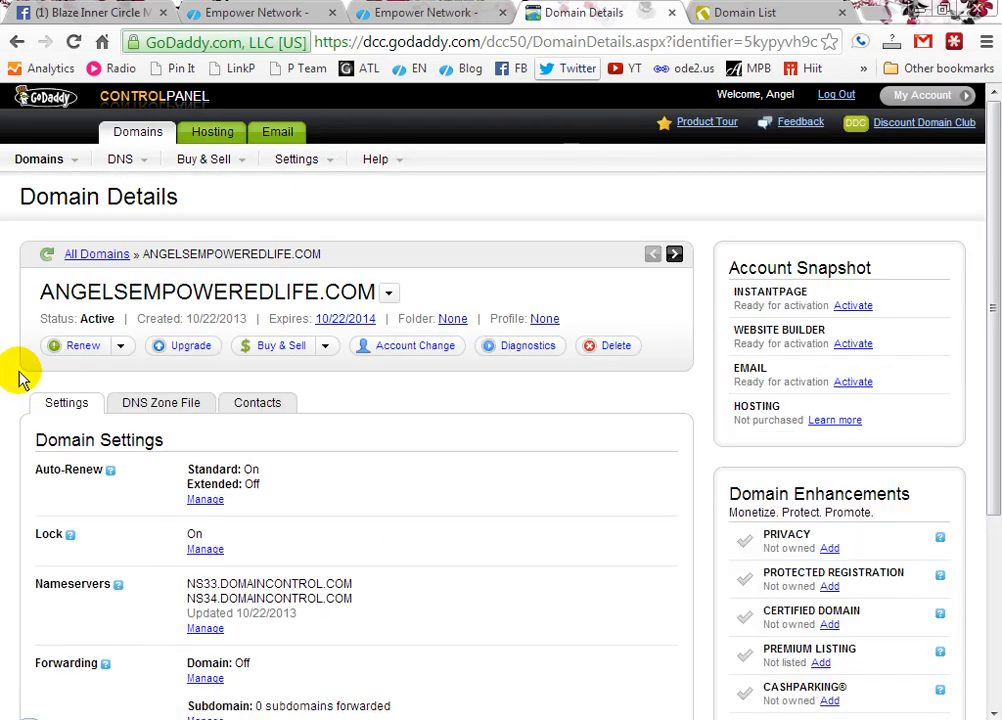
- Open the DNS zone file of angelsempoweredlife.com for editing in the Zone File Editor
{"action": "scroll", "coordinate": [22, 378], "scroll_direction": "down", "scroll_amount": 1}
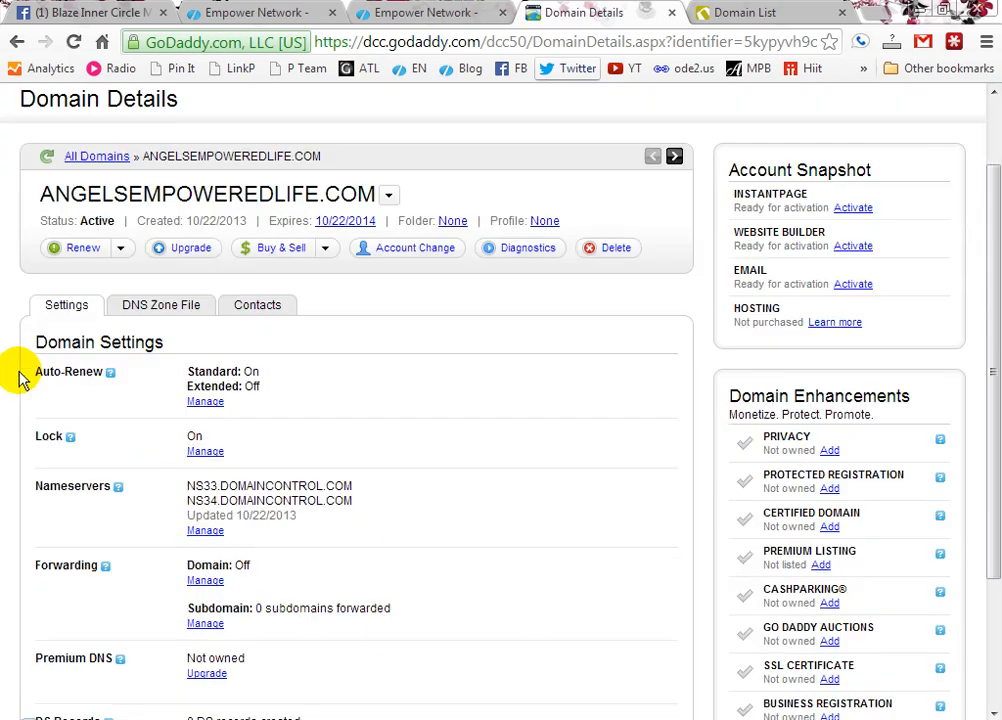
{"action": "left_click", "coordinate": [151, 313]}
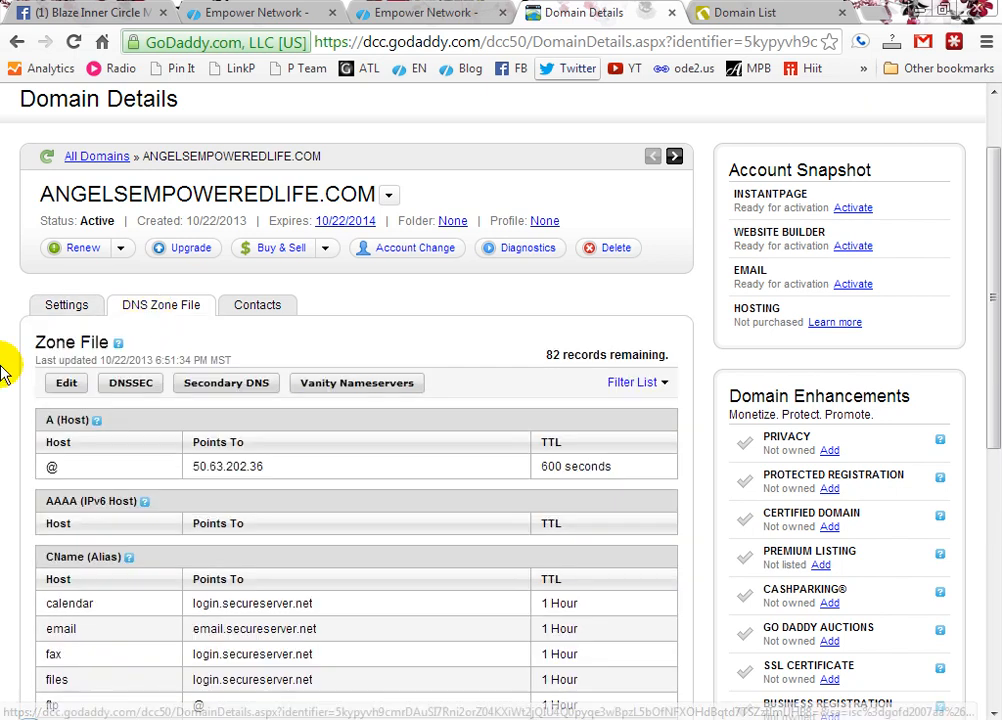
{"action": "scroll", "coordinate": [5, 370], "scroll_direction": "down", "scroll_amount": 3}
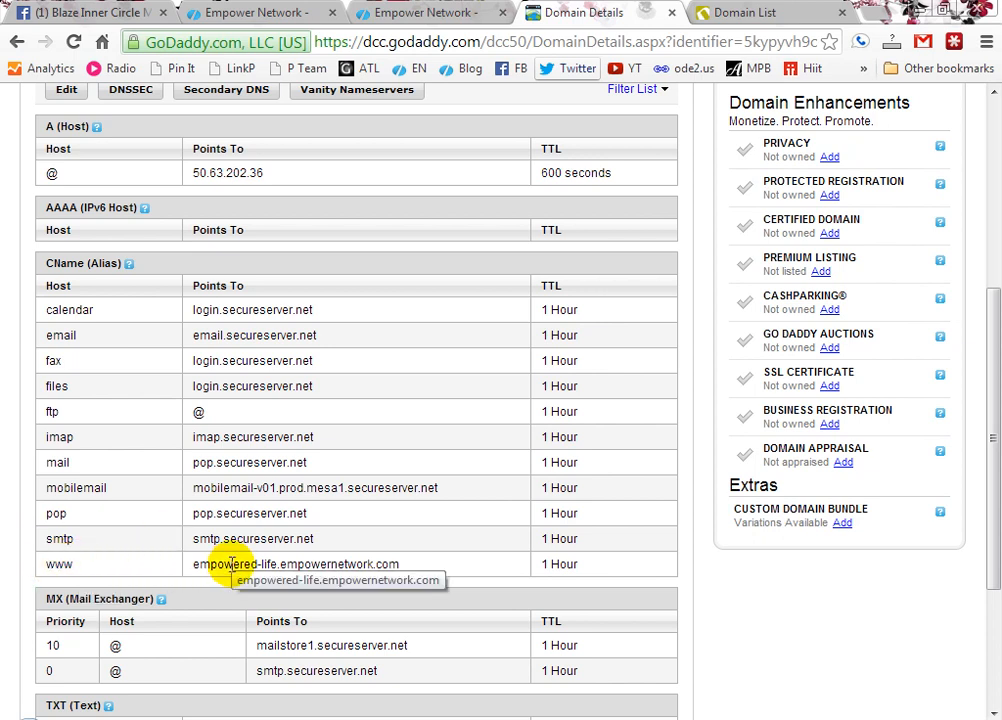
{"action": "left_click", "coordinate": [66, 91]}
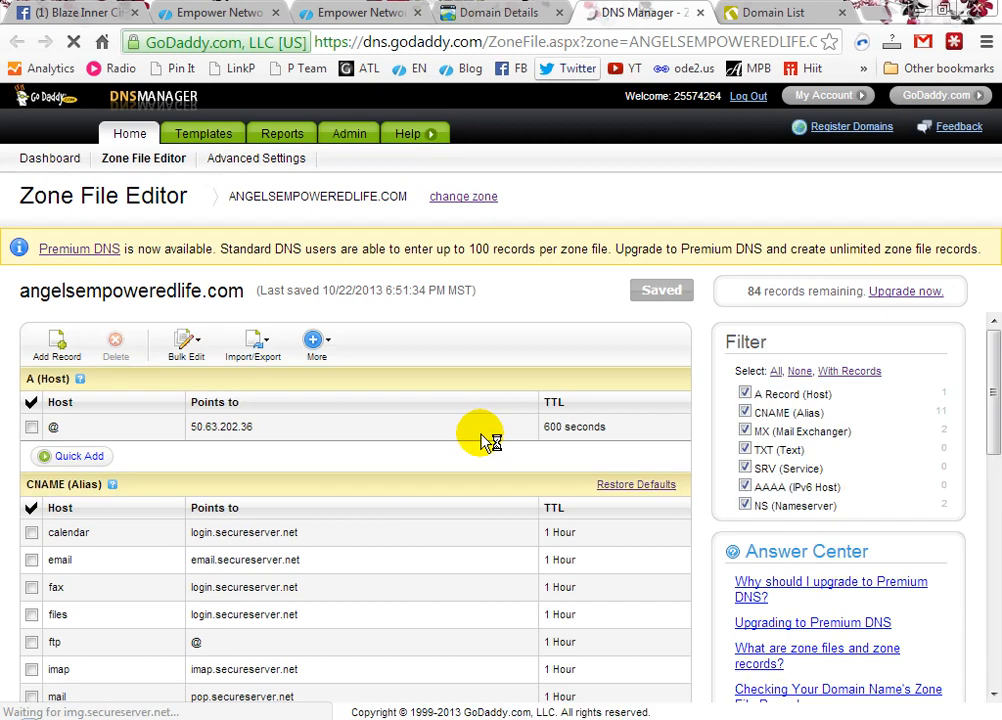
- Copy the www CNAME record's target and set the record to point to @
{"action": "scroll", "coordinate": [485, 445], "scroll_direction": "down", "scroll_amount": 5}
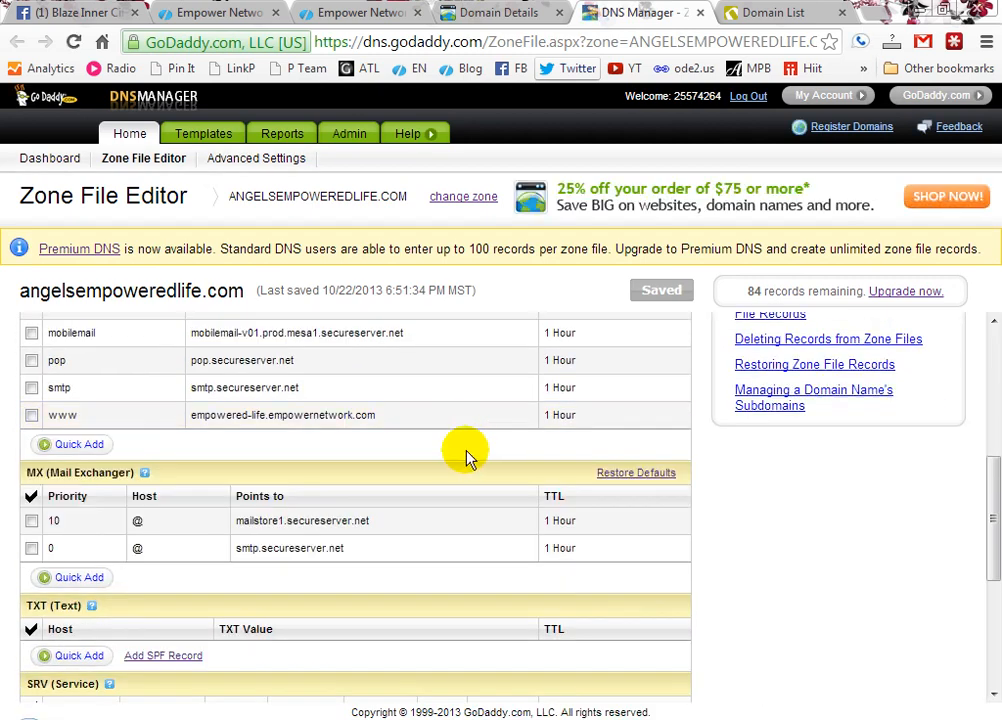
{"action": "left_click", "coordinate": [389, 415]}
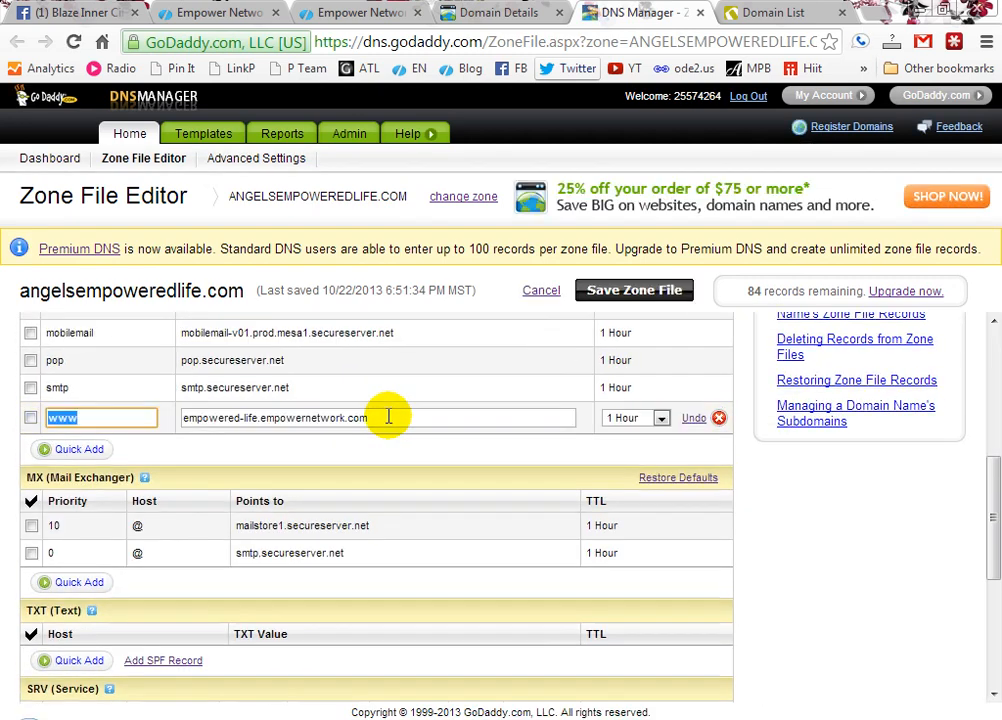
{"action": "left_click", "coordinate": [389, 417]}
{"action": "left_click_drag", "start_coordinate": [390, 415], "coordinate": [188, 418]}
{"action": "key", "text": "ctrl+c"}
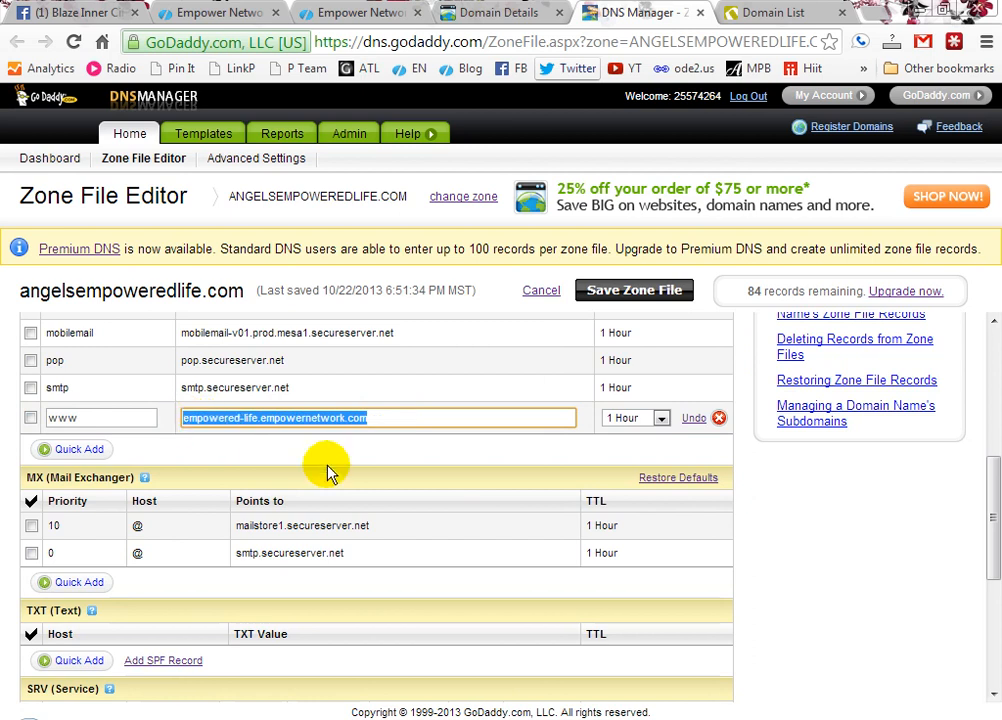
{"action": "type", "text": "@"}
{"action": "key", "text": "Return"}
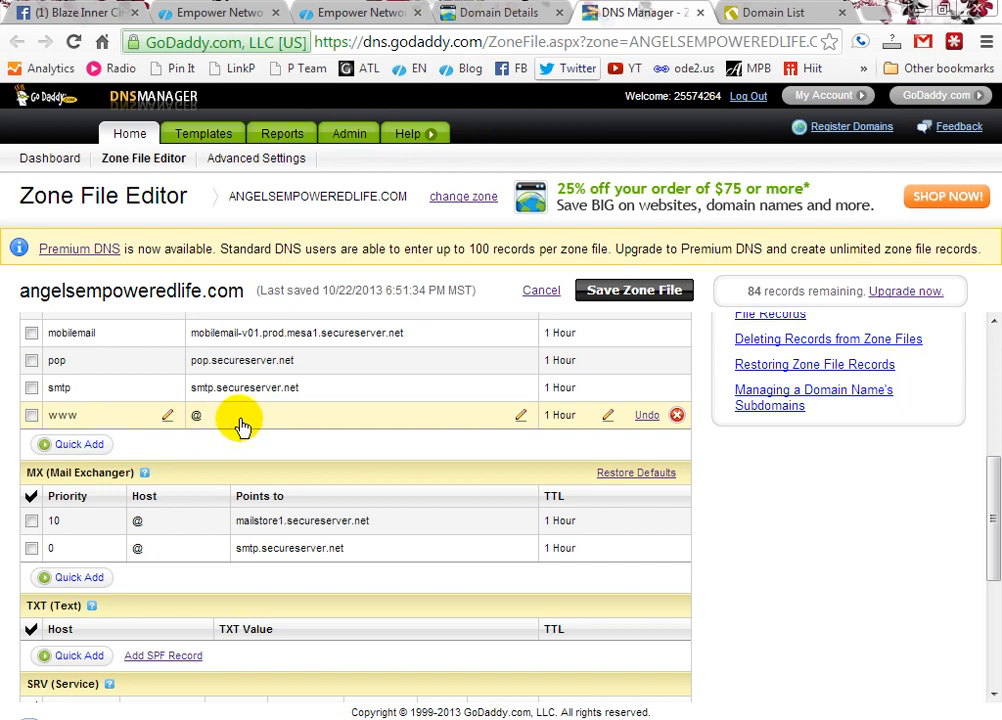
- On the Empower Network page, select the CNAME value empowered-life.empowernetwork.com without its trailing period
{"action": "left_click", "coordinate": [242, 425]}
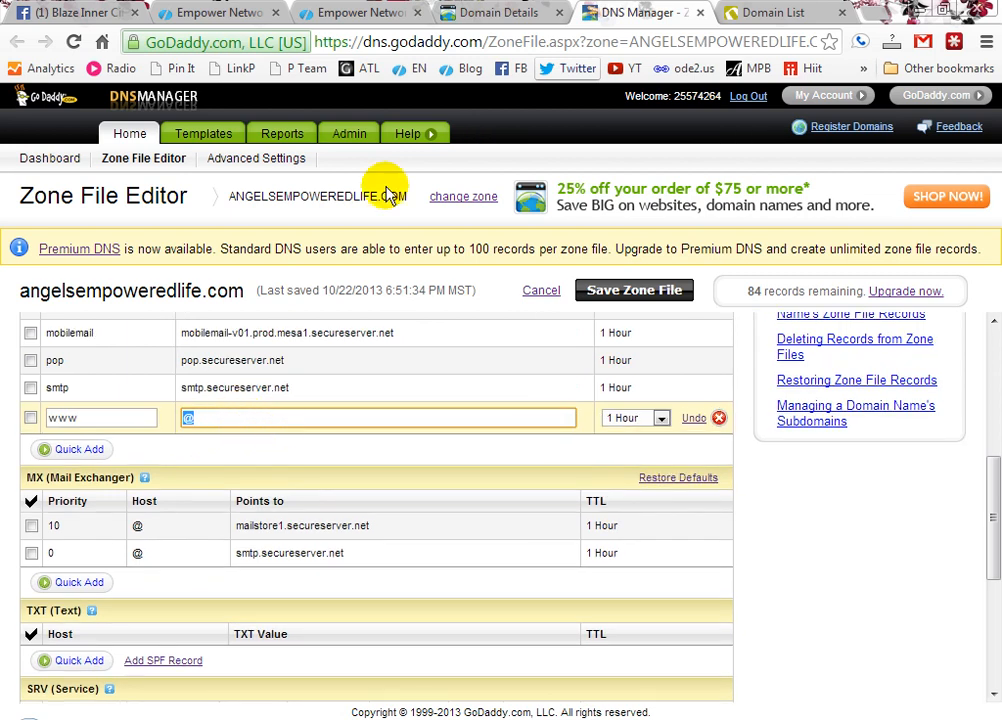
{"action": "left_click", "coordinate": [328, 10]}
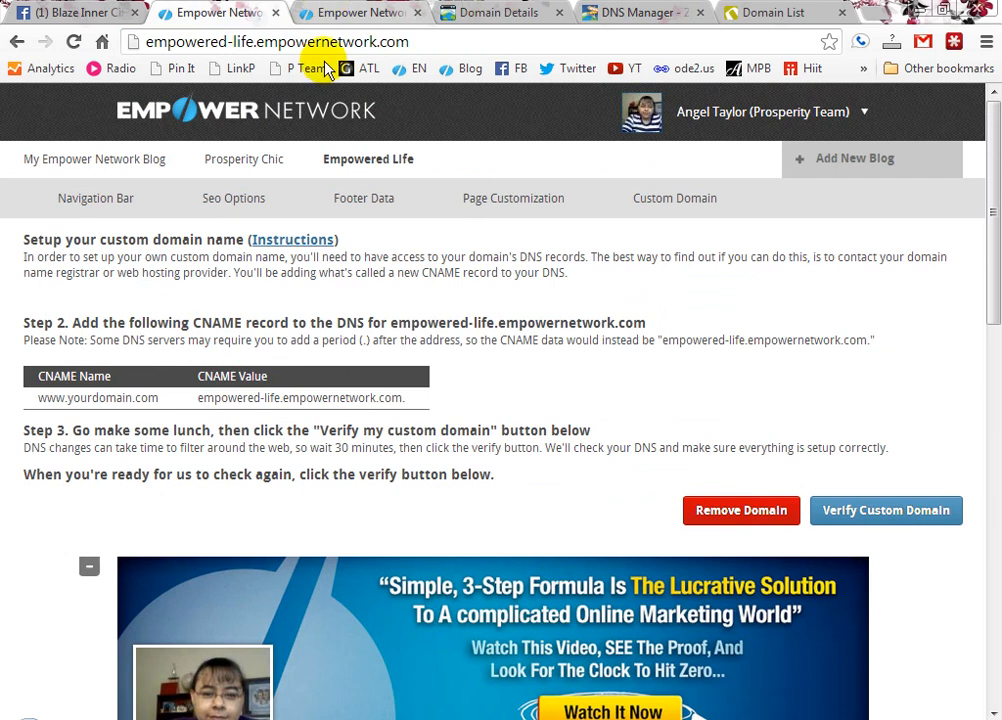
{"action": "left_click_drag", "start_coordinate": [400, 398], "coordinate": [199, 398]}
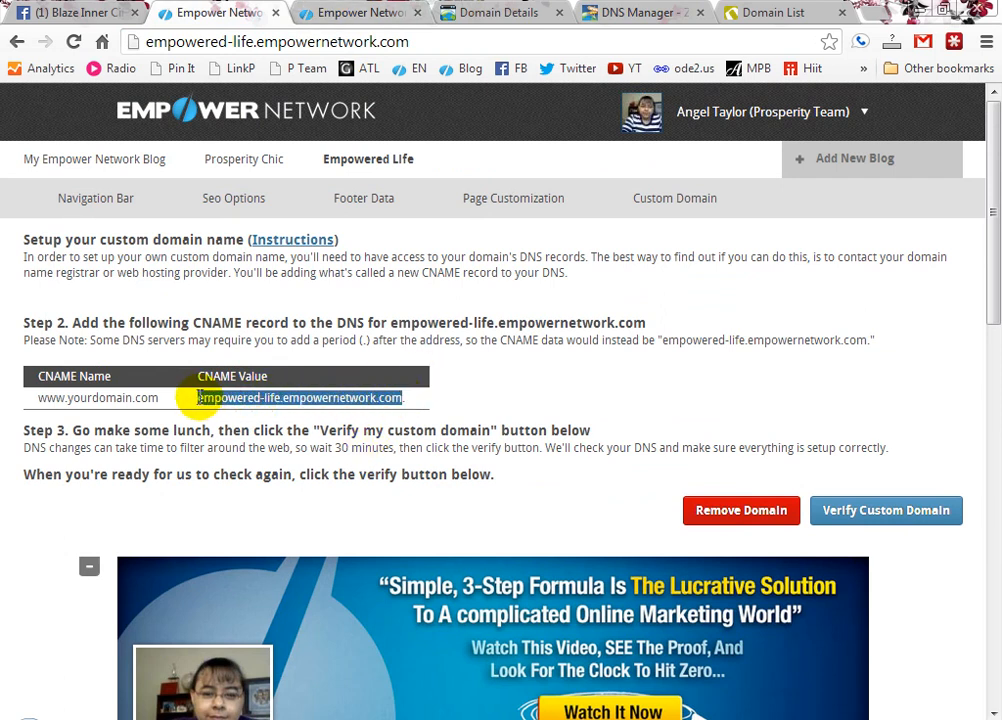
{"action": "left_click", "coordinate": [408, 407]}
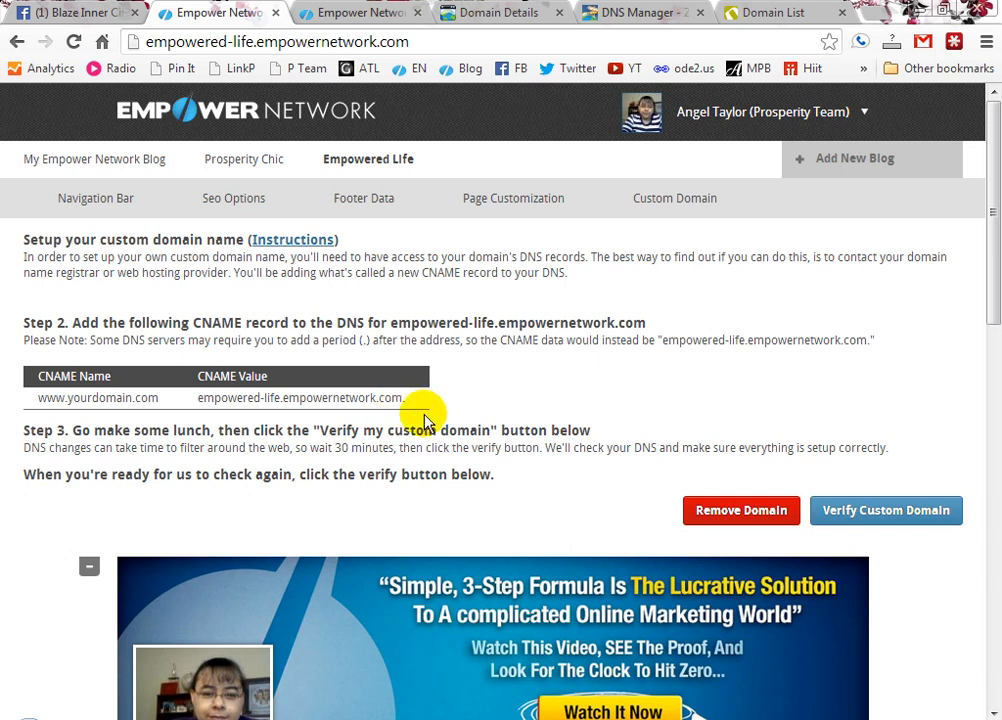
- Back in the Zone File Editor, set the www CNAME record to point to empowered-life.empowernetwork.com
{"action": "left_click", "coordinate": [610, 10]}
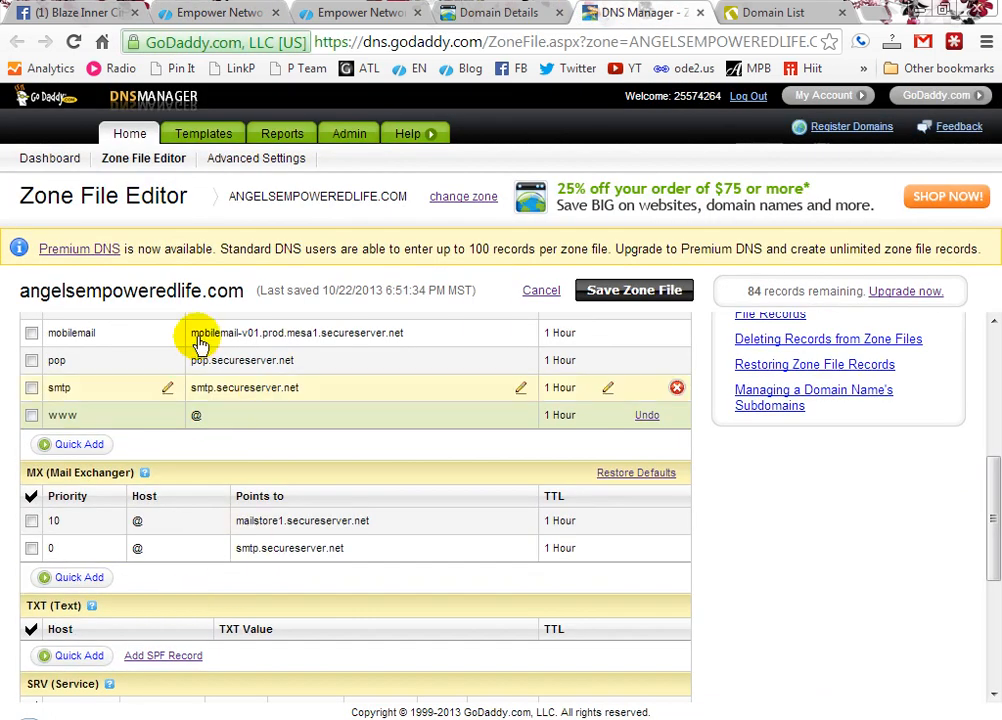
{"action": "left_click", "coordinate": [231, 423]}
{"action": "double_click", "coordinate": [220, 417]}
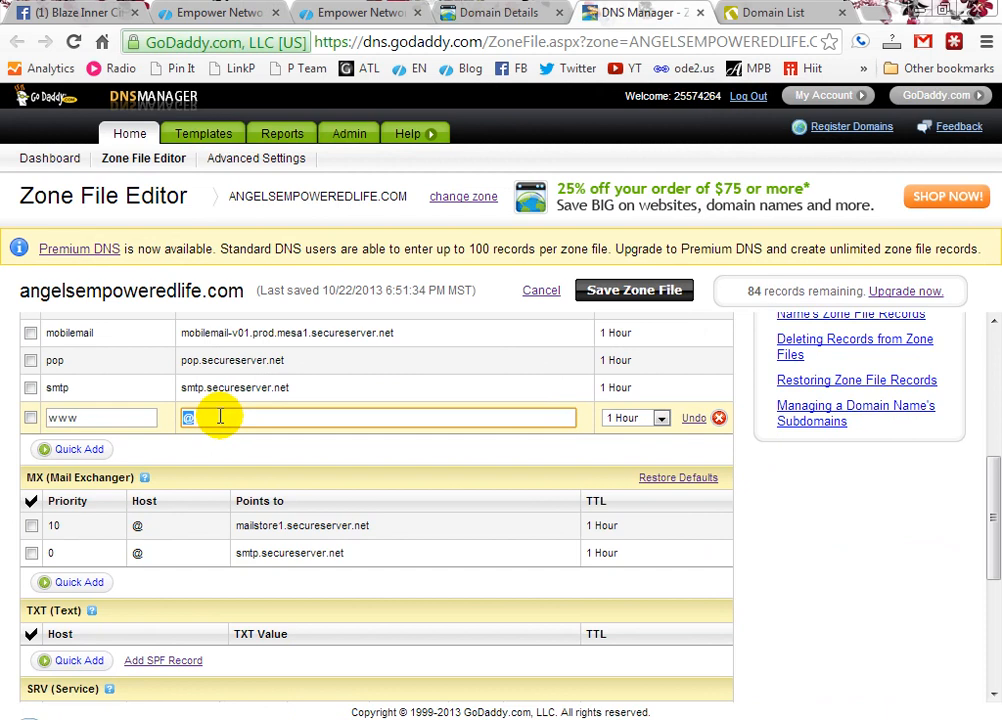
{"action": "key", "text": "ctrl+v"}
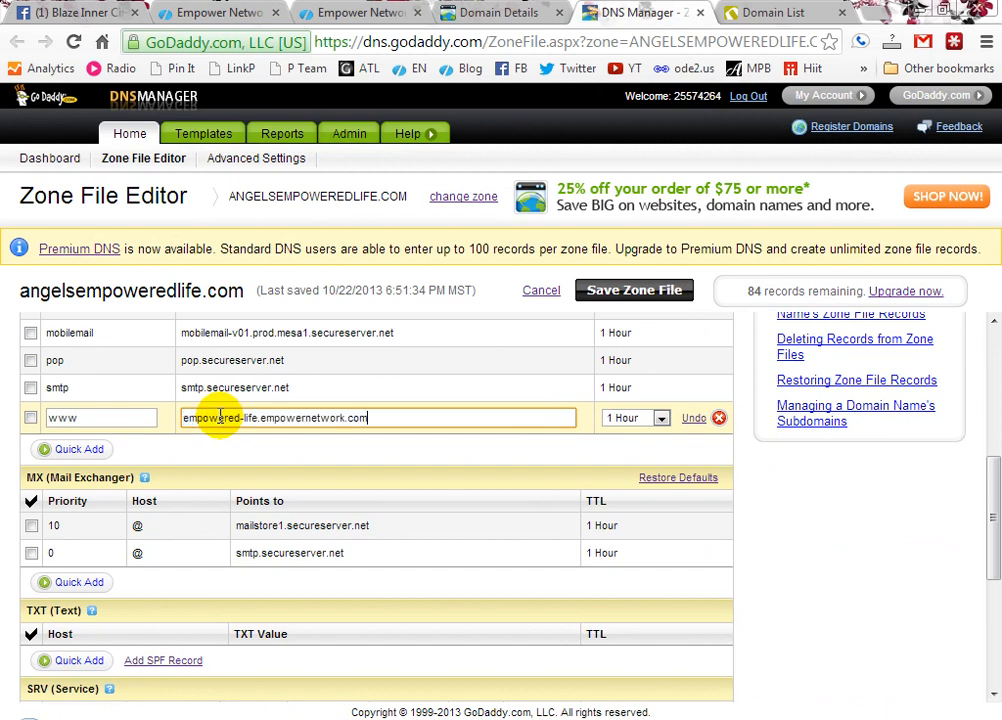
{"action": "left_click", "coordinate": [297, 460]}
{"action": "left_click", "coordinate": [144, 473]}
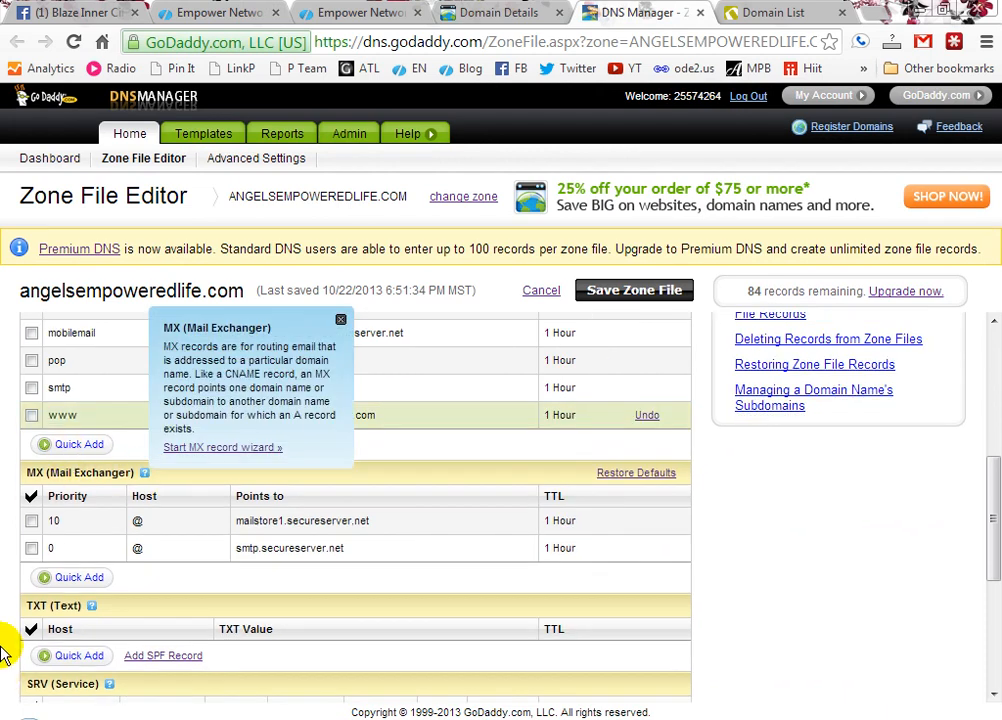
- Save the zone file of angelsempoweredlife.com and confirm the changes
{"action": "scroll", "coordinate": [3, 660], "scroll_direction": "down", "scroll_amount": 3}
{"action": "scroll", "coordinate": [3, 645], "scroll_direction": "down", "scroll_amount": 1}
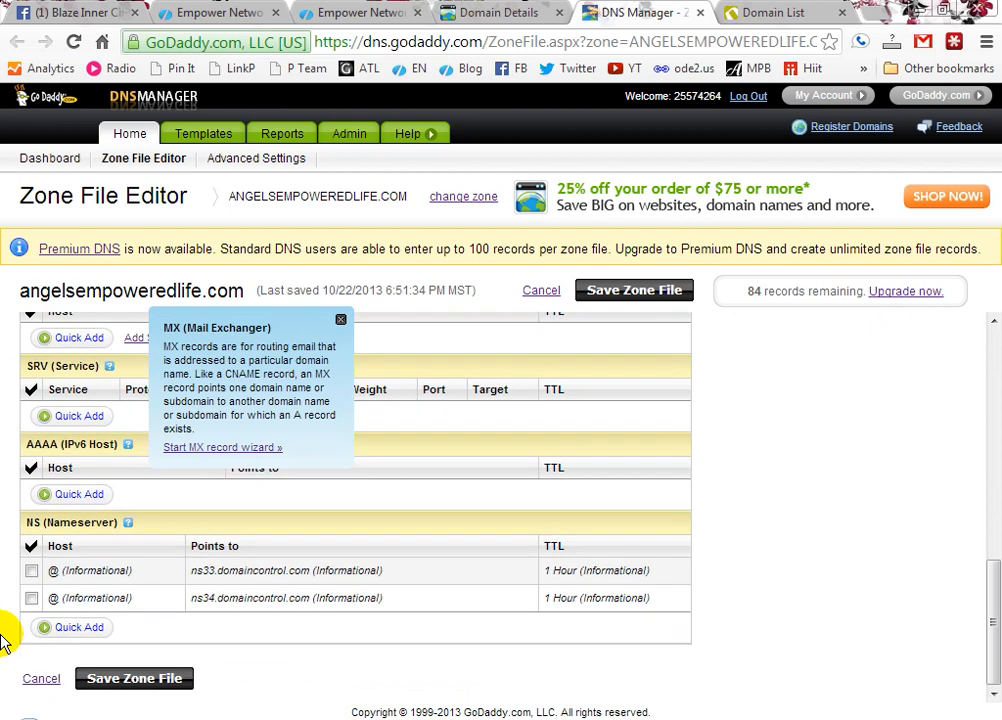
{"action": "left_click", "coordinate": [130, 678]}
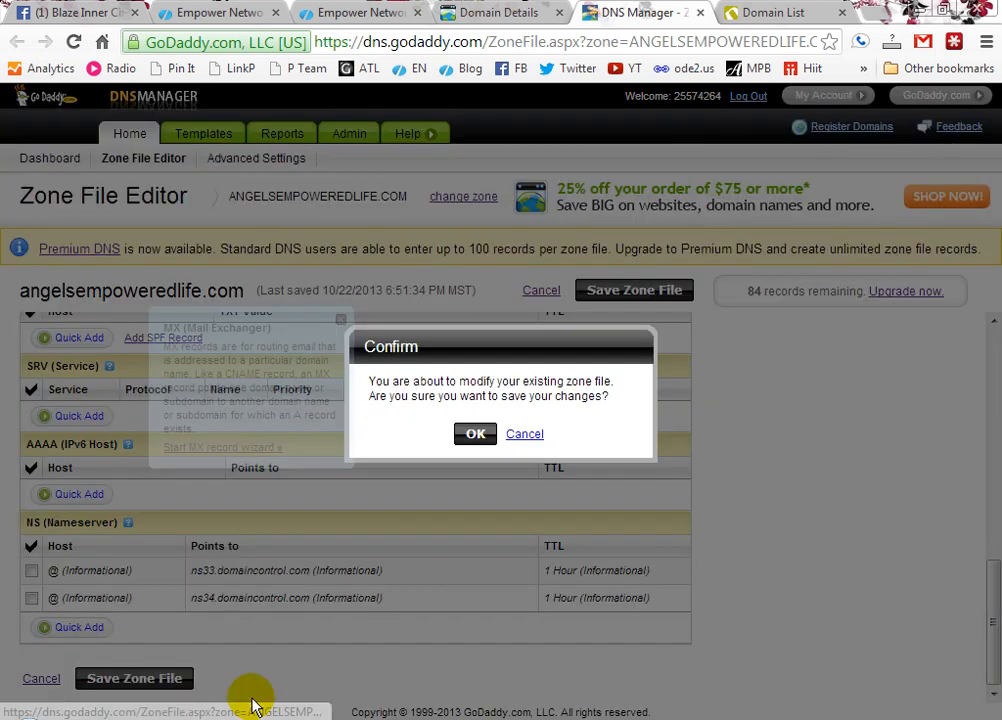
{"action": "left_click", "coordinate": [474, 436]}
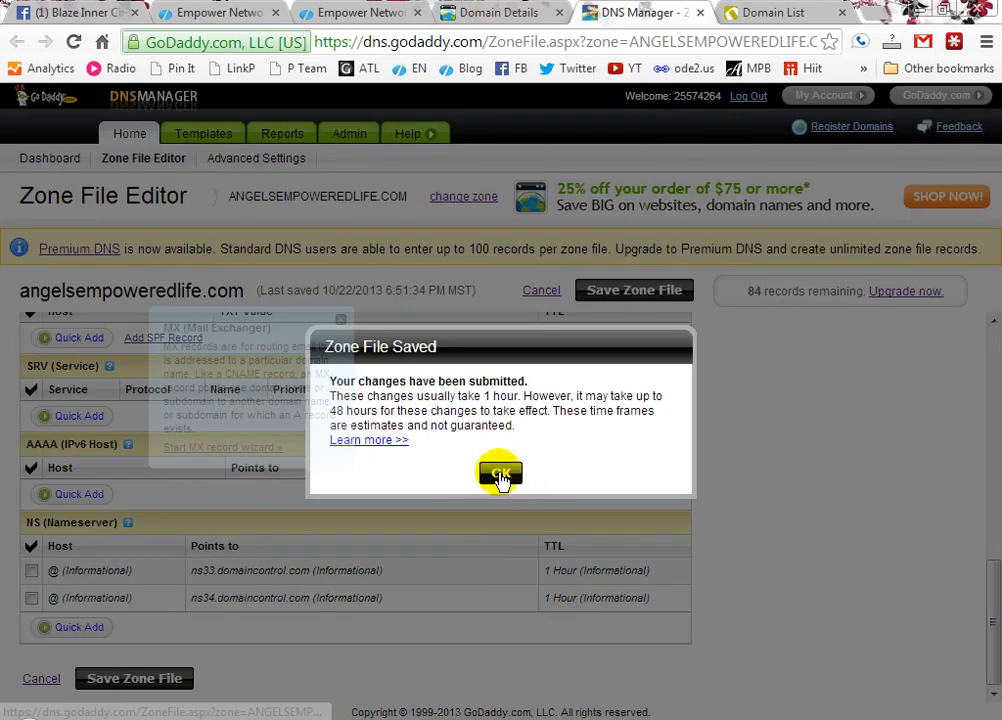
{"action": "left_click", "coordinate": [500, 476]}
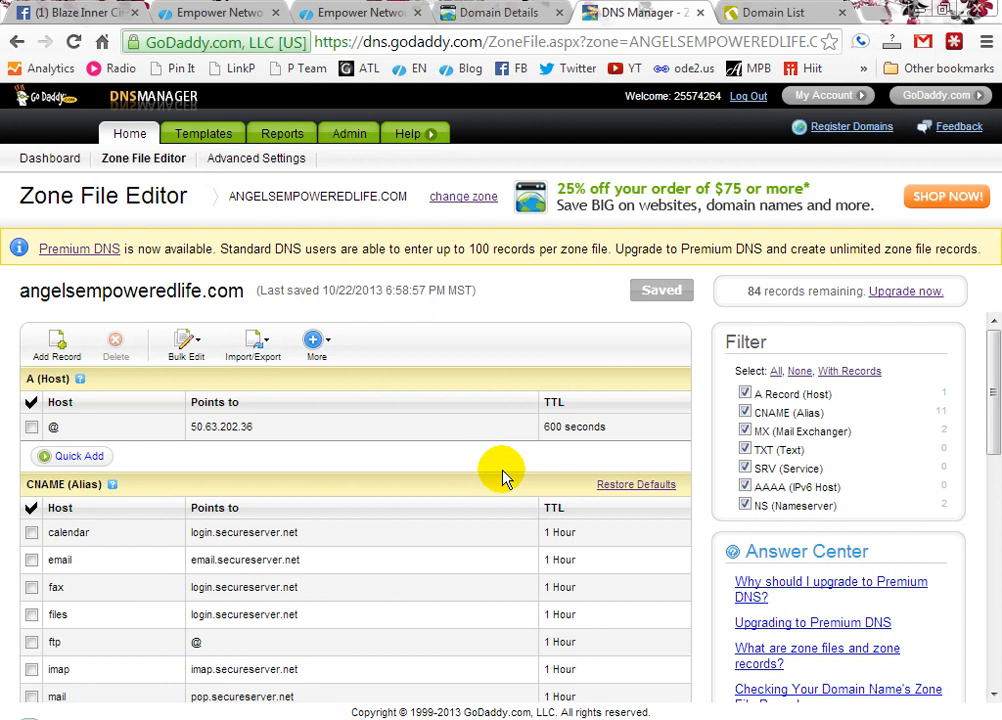
- Close the DNS Manager and open the domain settings of angelsempoweredlife.com on its Domain Details page
{"action": "left_click", "coordinate": [532, 12]}
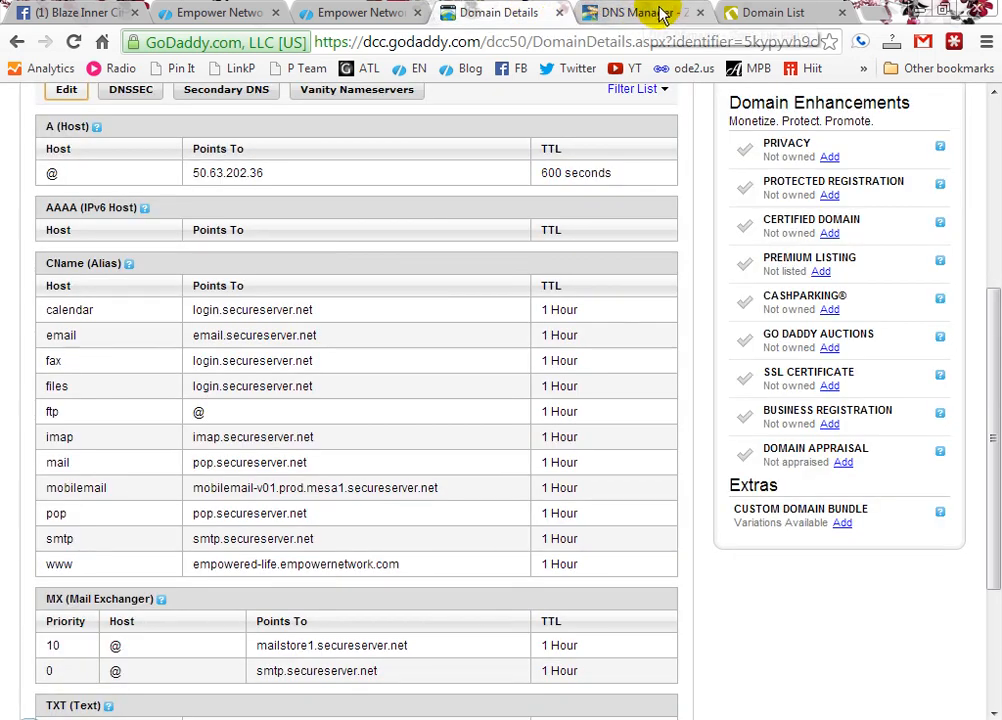
{"action": "left_click", "coordinate": [699, 12]}
{"action": "scroll", "coordinate": [8, 300], "scroll_direction": "up", "scroll_amount": 3}
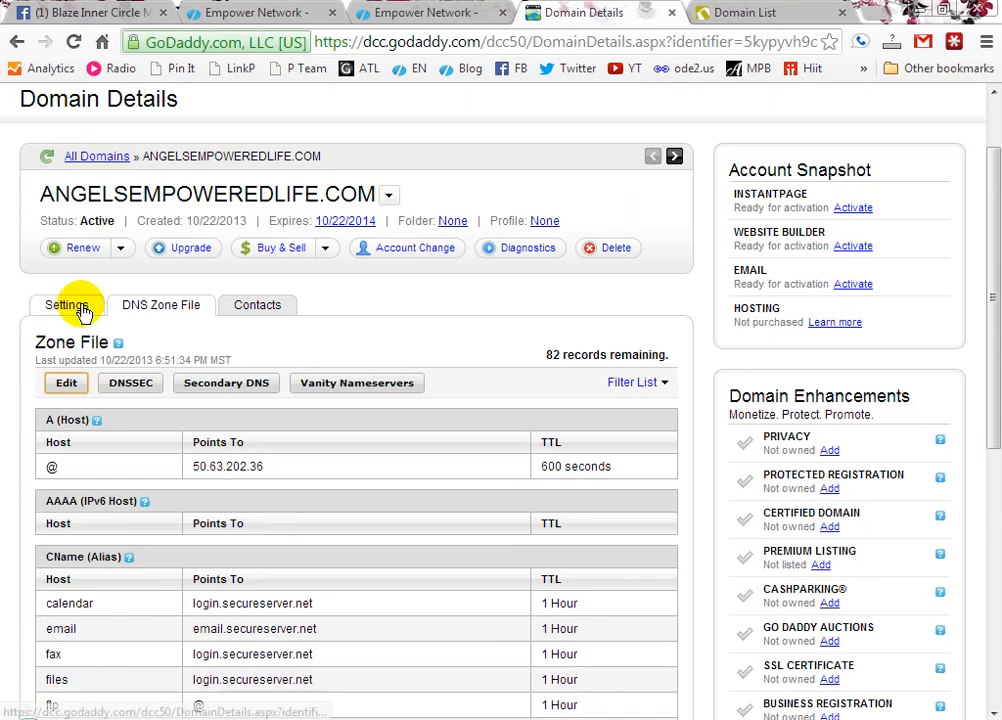
{"action": "left_click", "coordinate": [58, 302]}
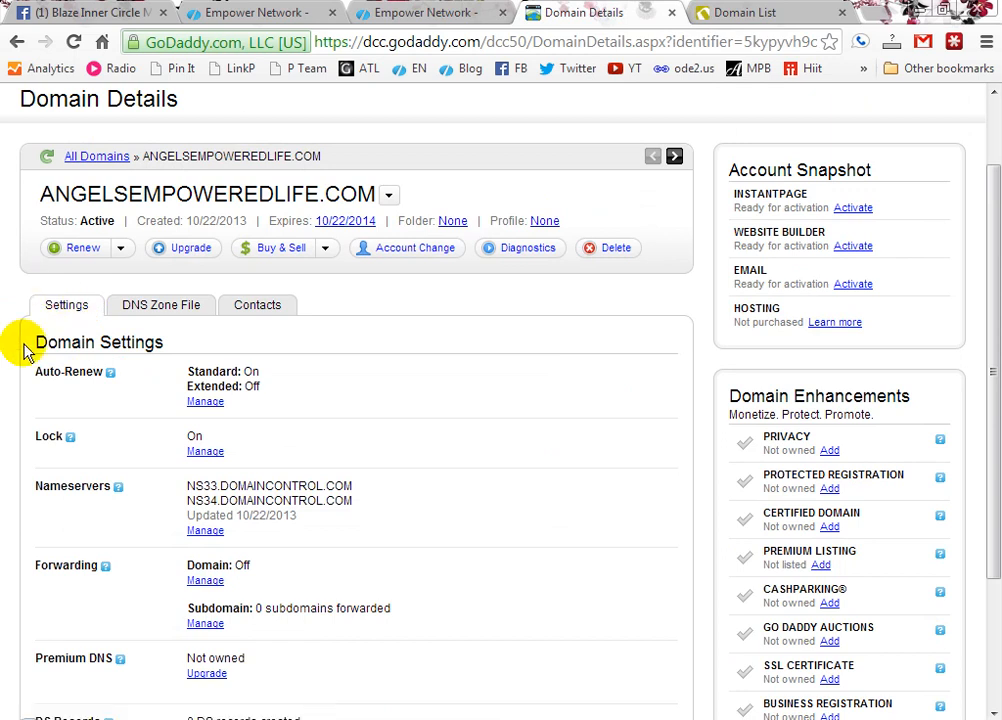
{"action": "scroll", "coordinate": [22, 347], "scroll_direction": "down", "scroll_amount": 2}
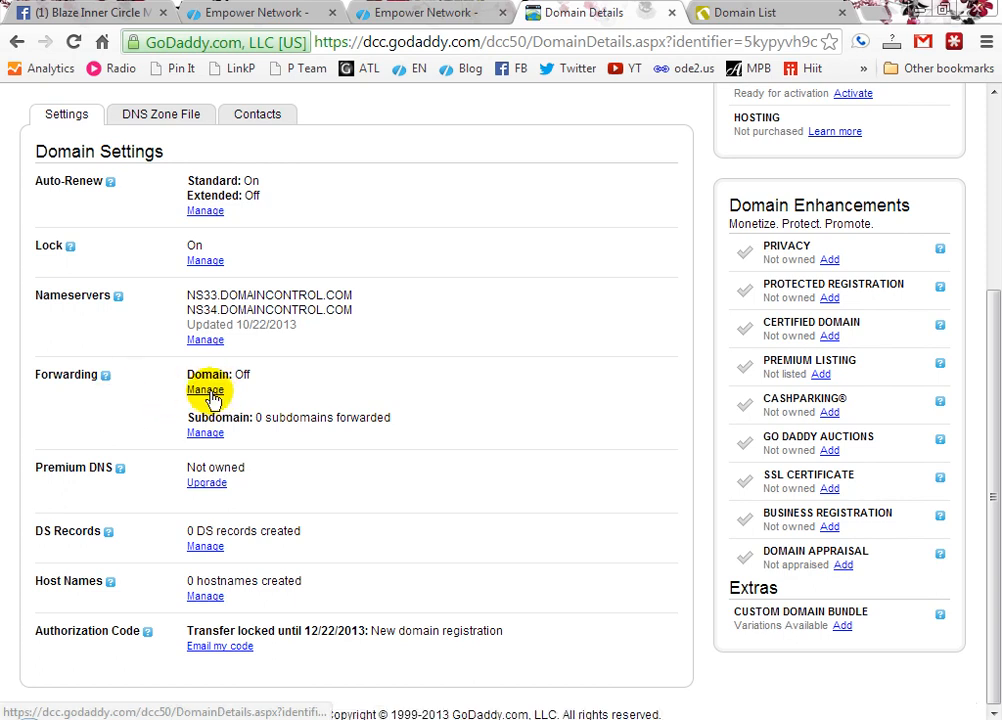
{"action": "left_click", "coordinate": [207, 391]}
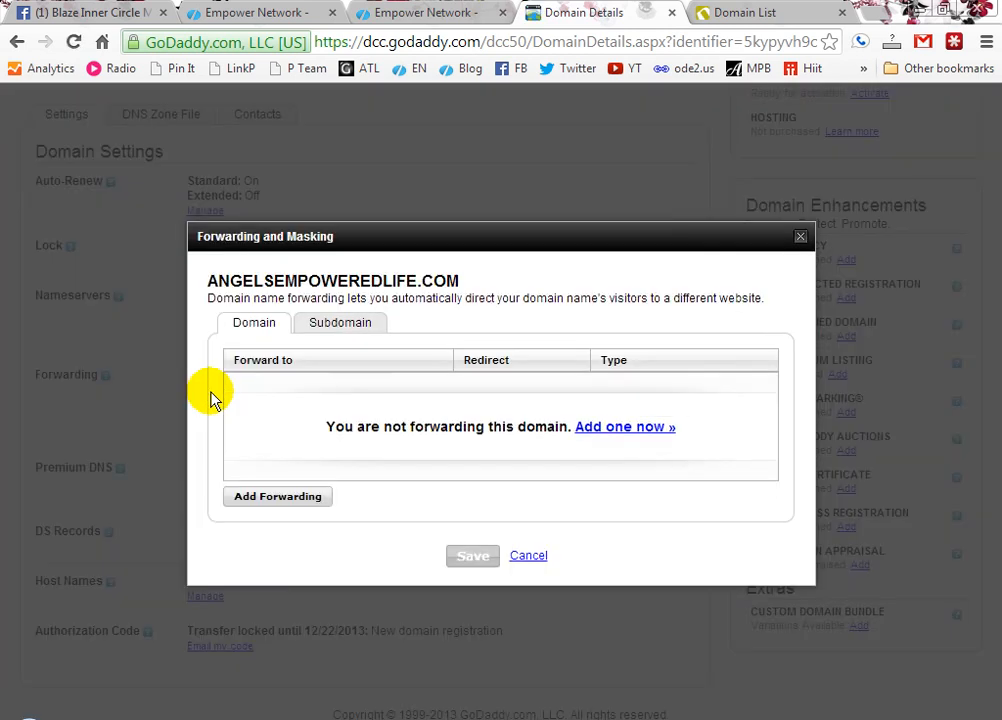
{"action": "left_click", "coordinate": [612, 432]}
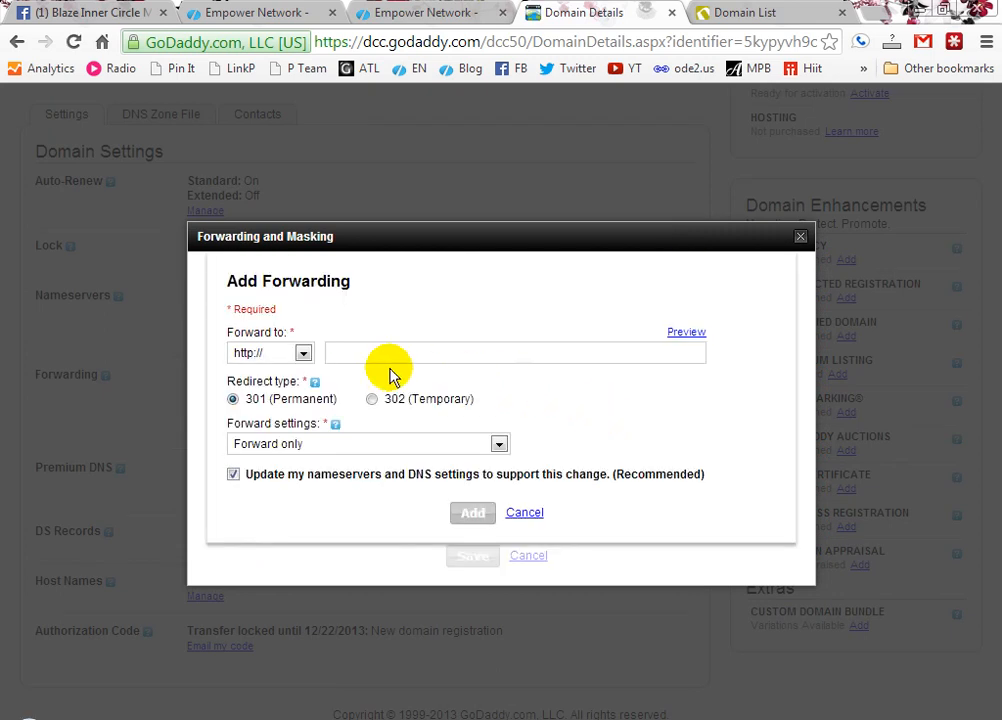
{"action": "left_click", "coordinate": [392, 350]}
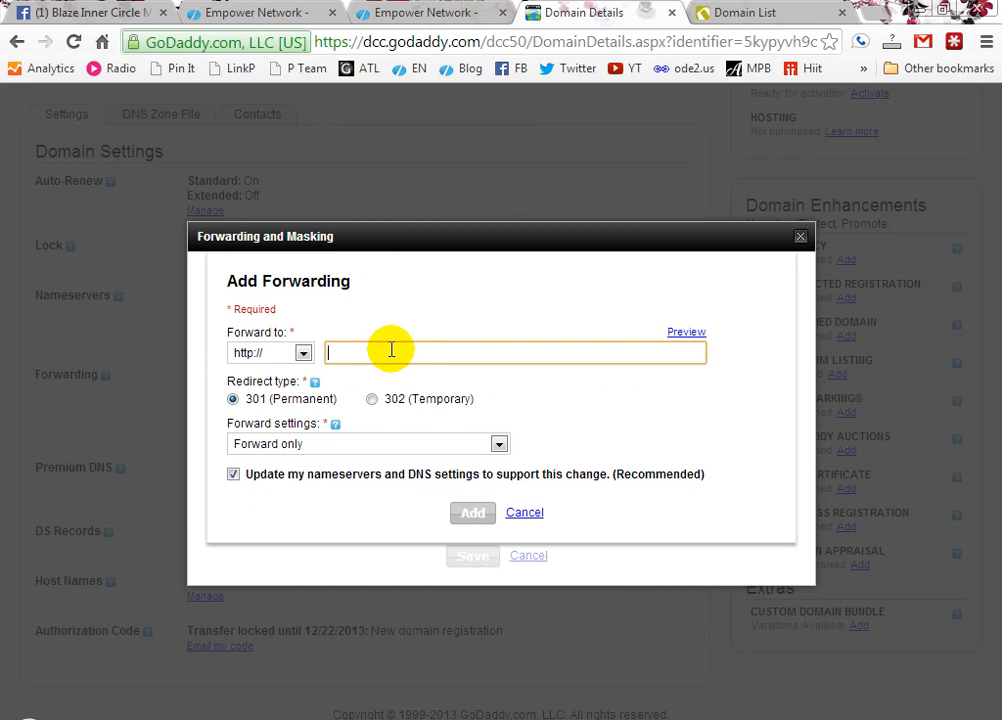
{"action": "type", "text": "www.angel"}
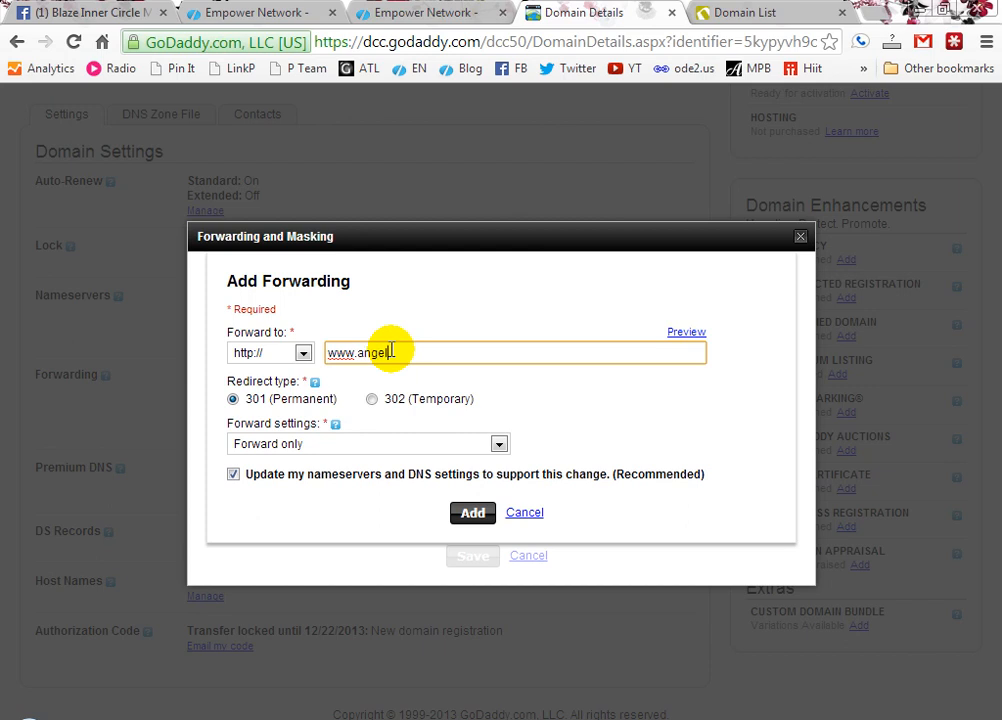
{"action": "type", "text": "sempoweredlife.com"}
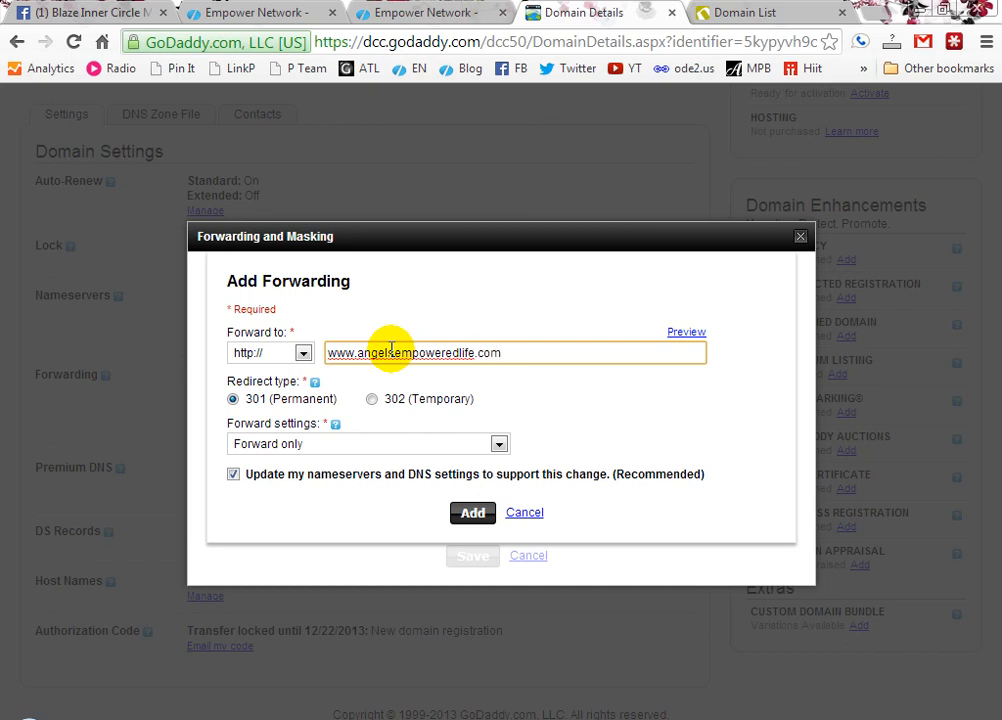
- Add the forwarding with the Forward only setting and save it for the domain
{"action": "left_click", "coordinate": [303, 443]}
{"action": "left_click", "coordinate": [363, 524]}
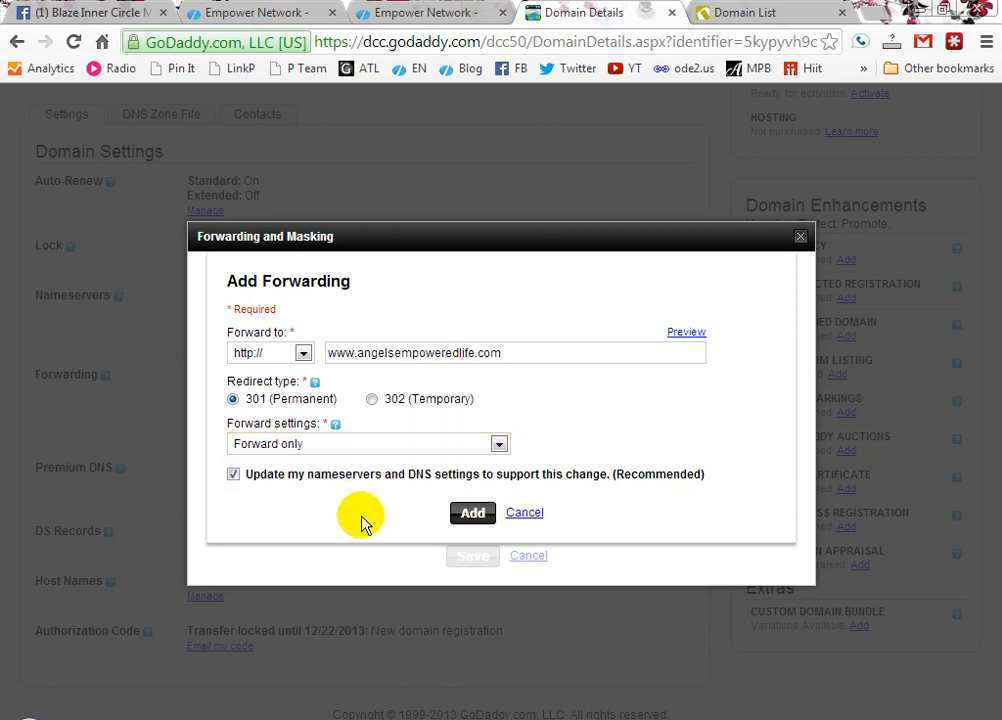
{"action": "left_click", "coordinate": [470, 516]}
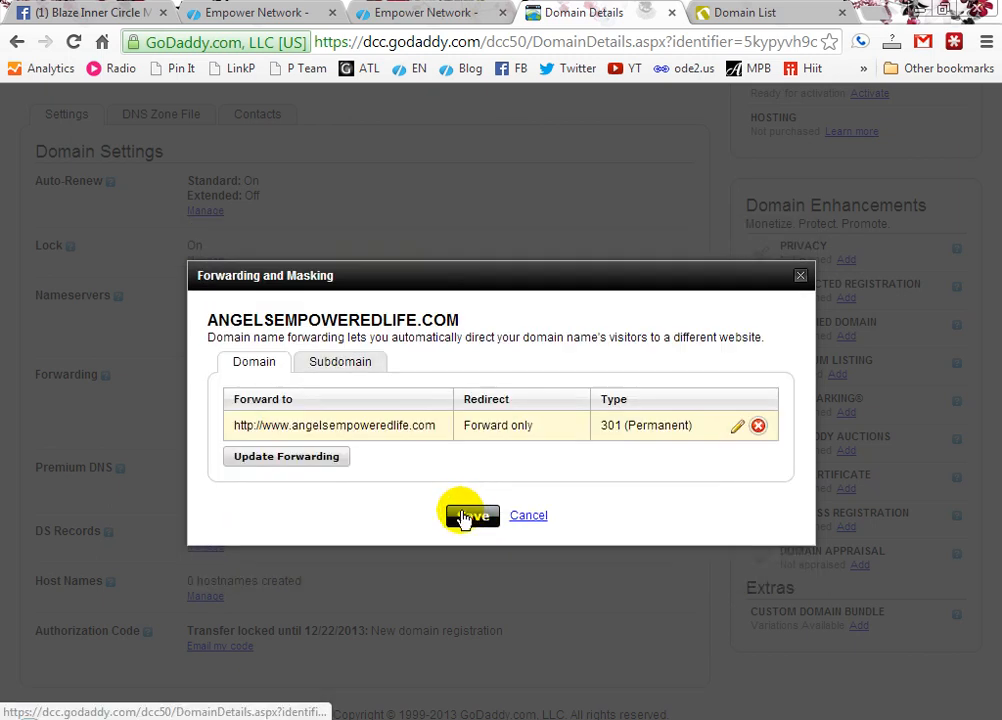
{"action": "left_click", "coordinate": [463, 516]}
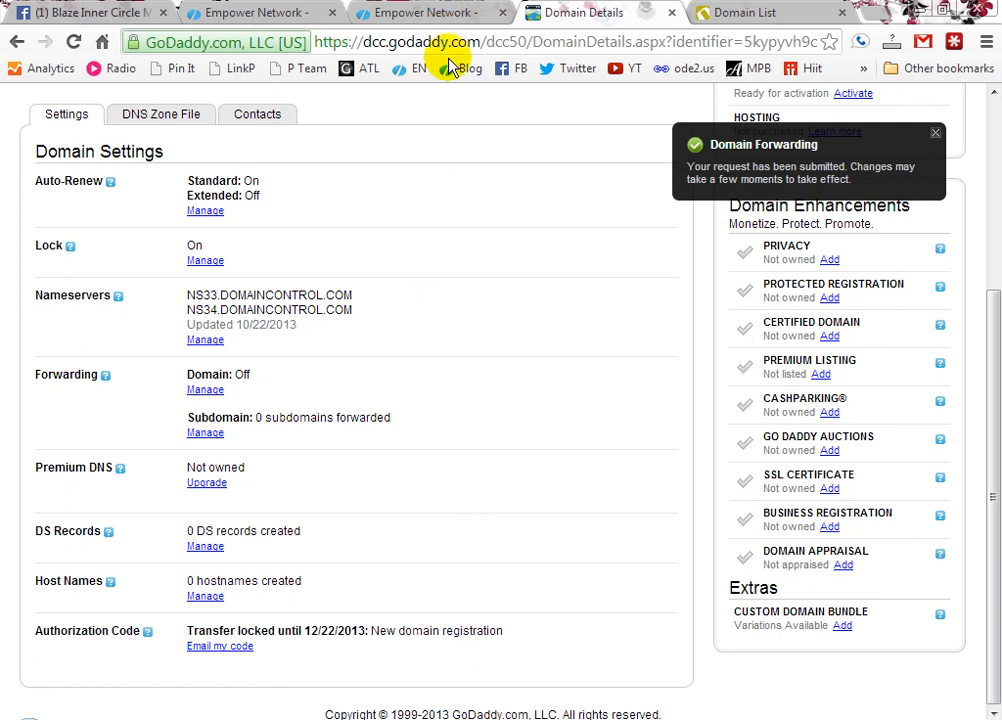
- Load angelsempoweredlife.com in a new browser tab to test the domain
{"action": "left_click", "coordinate": [884, 20]}
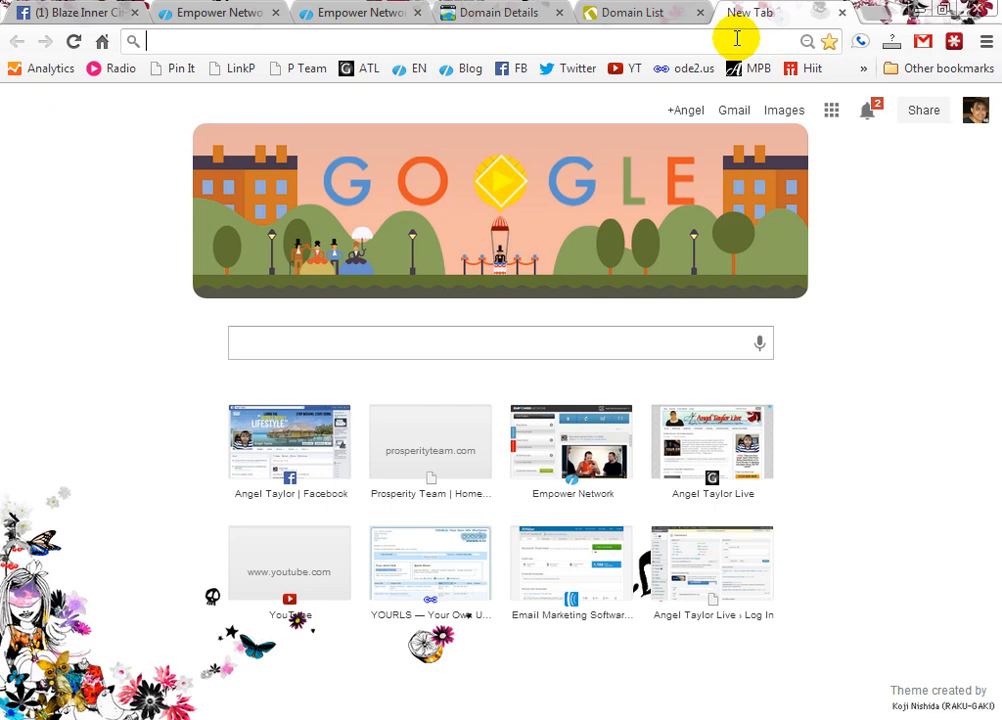
{"action": "type", "text": "empower"}
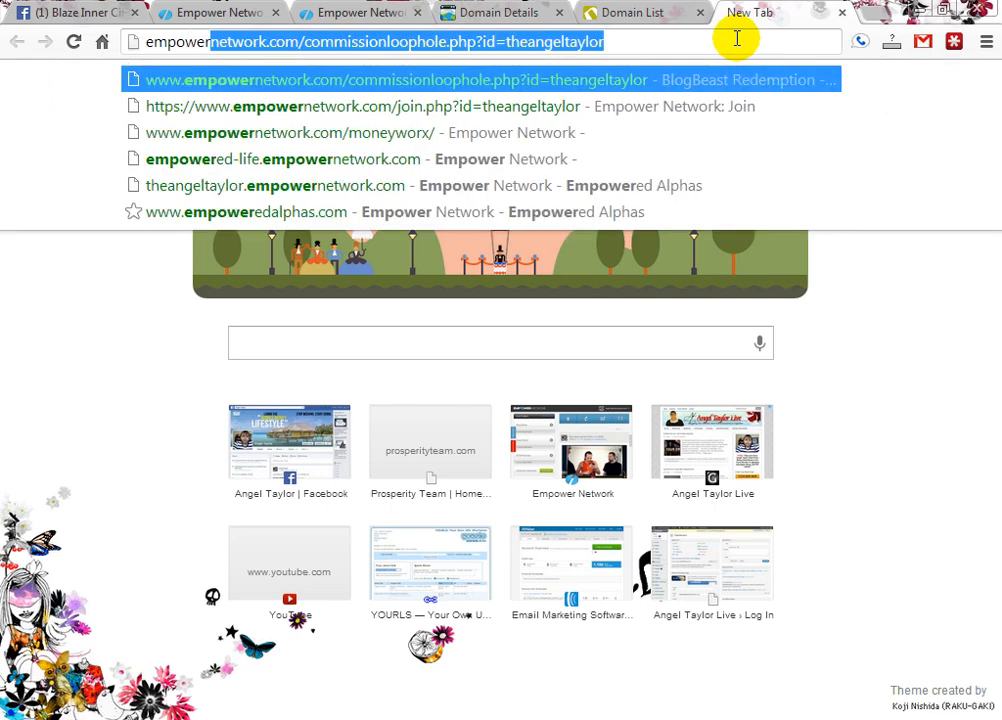
{"action": "type", "text": "ed"}
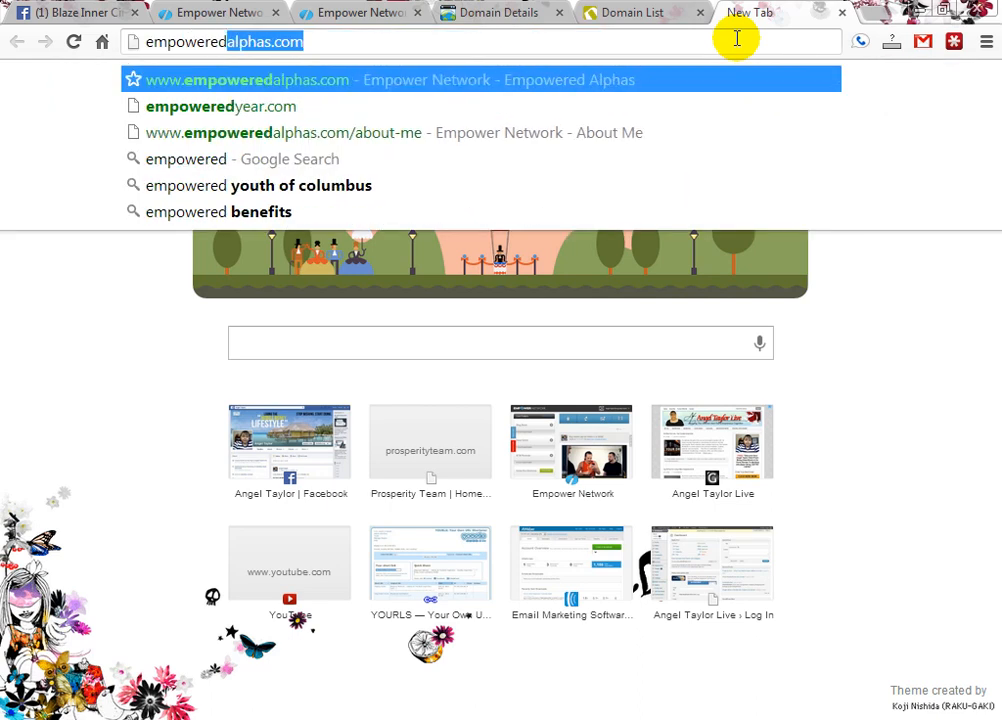
{"action": "key", "text": "ctrl+a"}
{"action": "type", "text": "angel"}
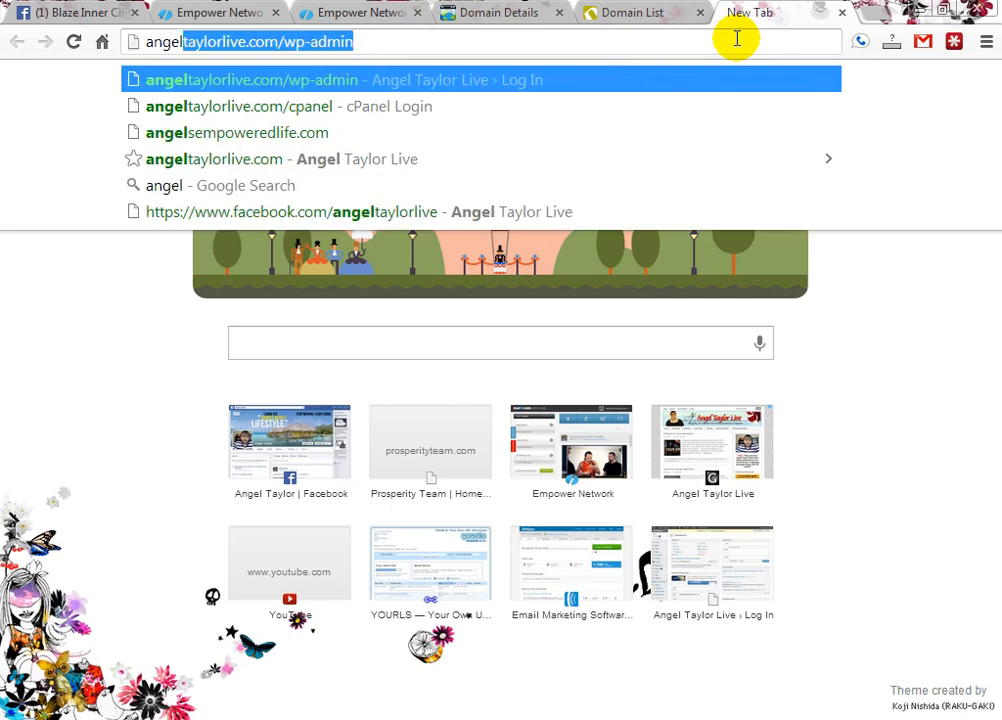
{"action": "type", "text": "s"}
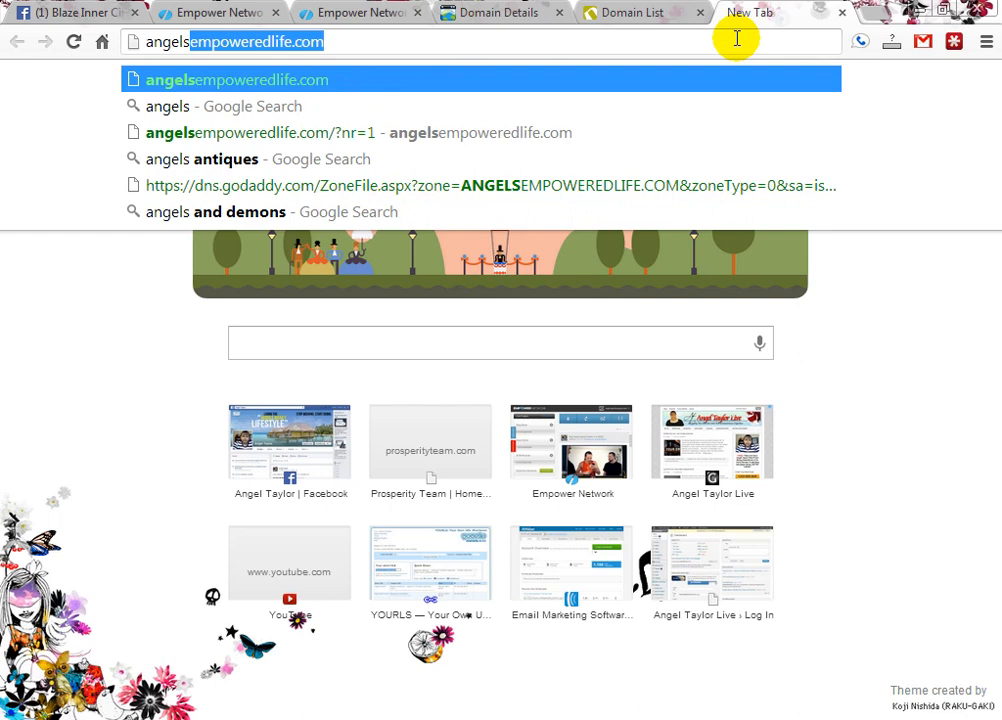
{"action": "key", "text": "Return"}
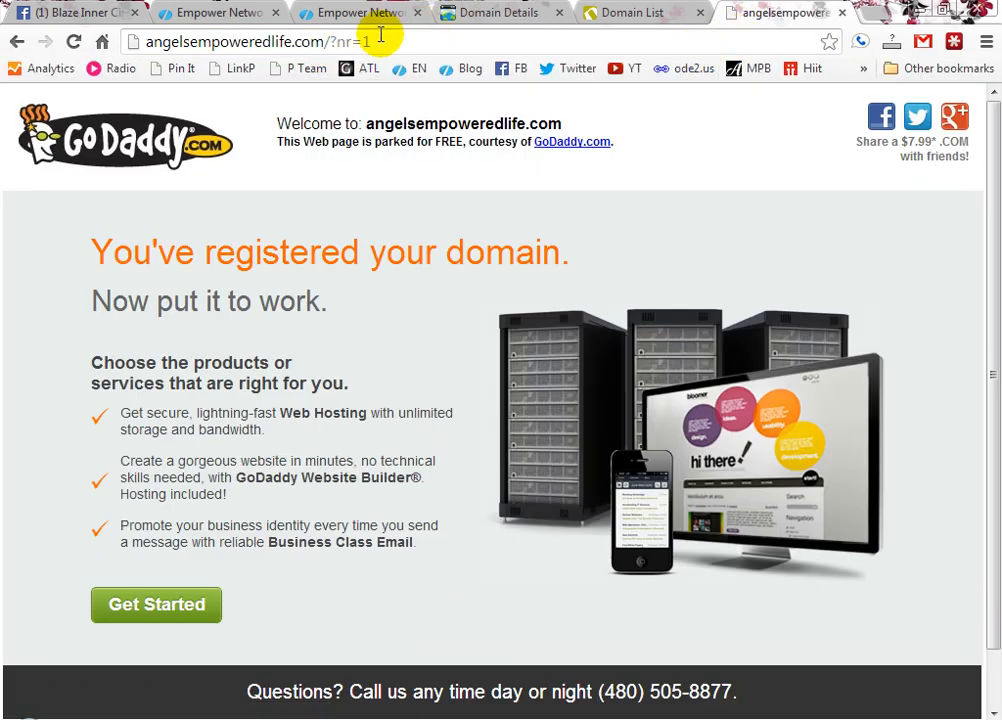
{"action": "left_click_drag", "start_coordinate": [330, 41], "coordinate": [509, 41]}
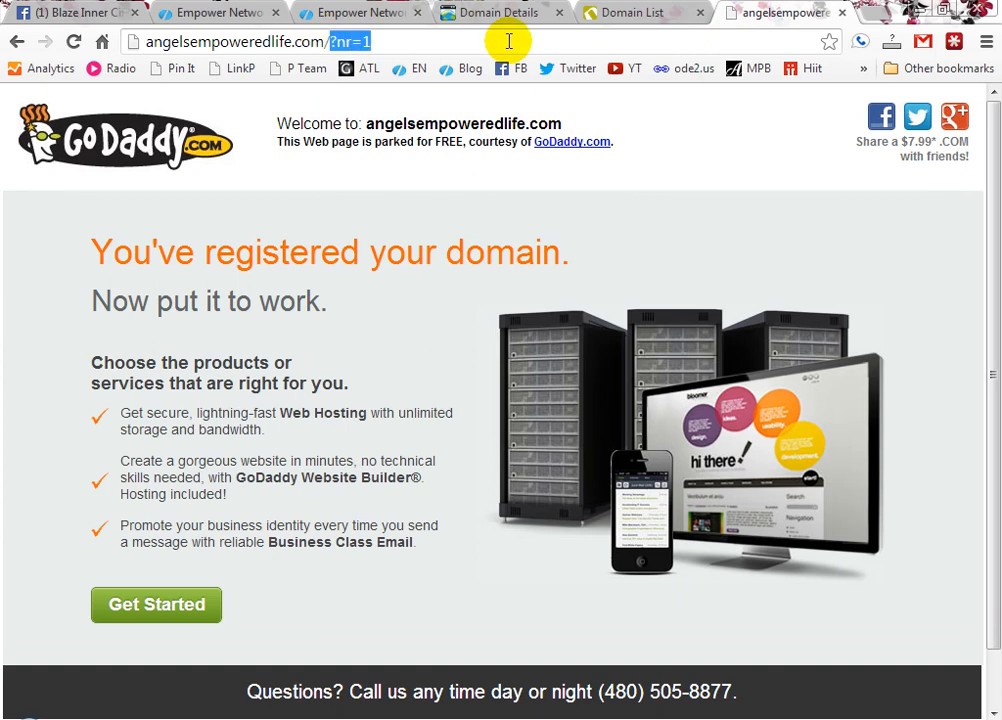
{"action": "key", "text": "BackSpace"}
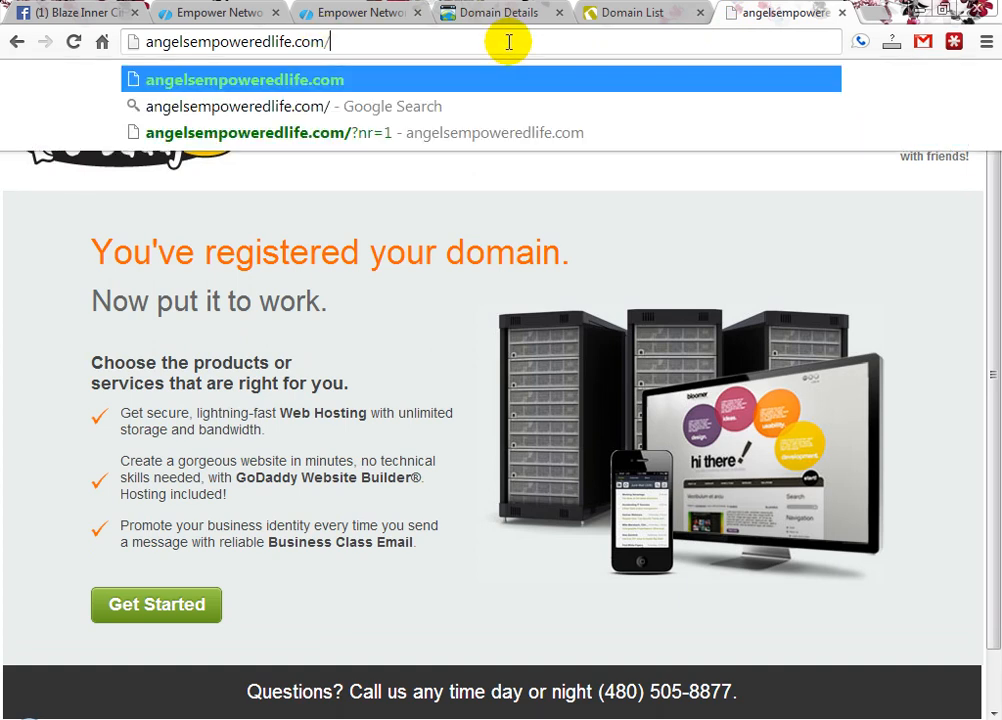
{"action": "key", "text": "Home"}
{"action": "type", "text": "www."}
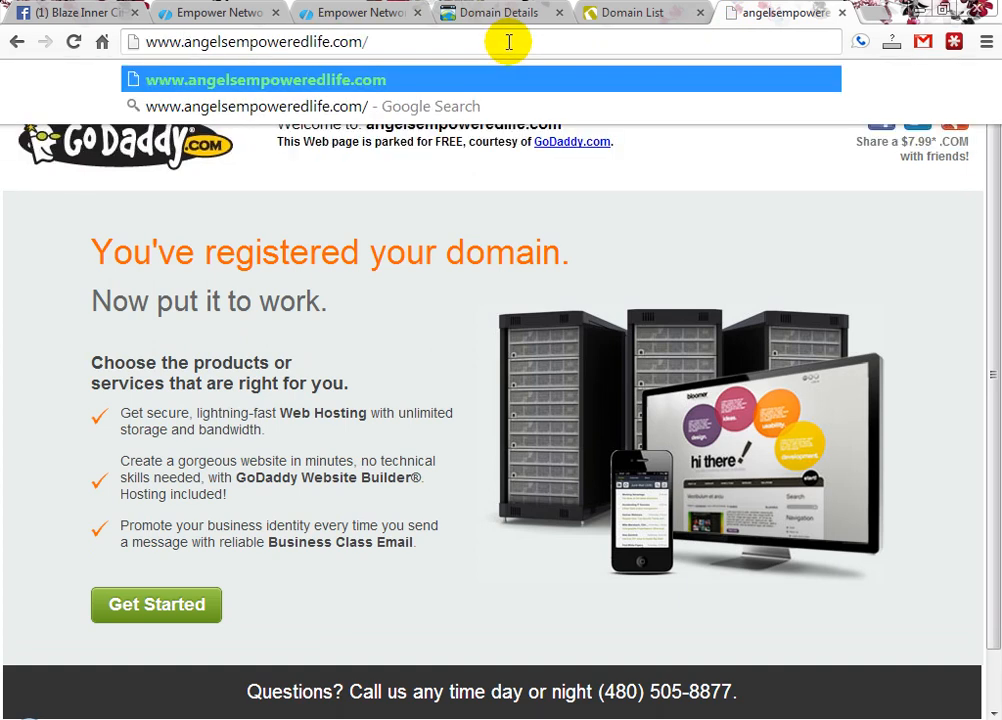
{"action": "key", "text": "Return"}
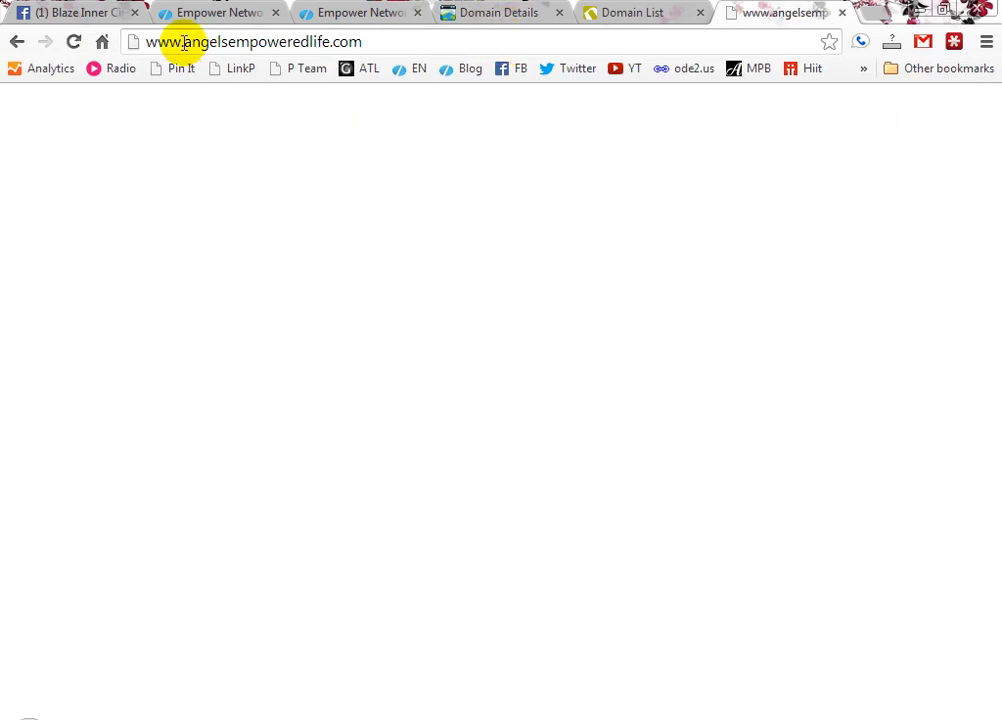
{"action": "left_click_drag", "start_coordinate": [183, 42], "coordinate": [9, 40]}
{"action": "key", "text": "BackSpace"}
{"action": "key", "text": "Return"}
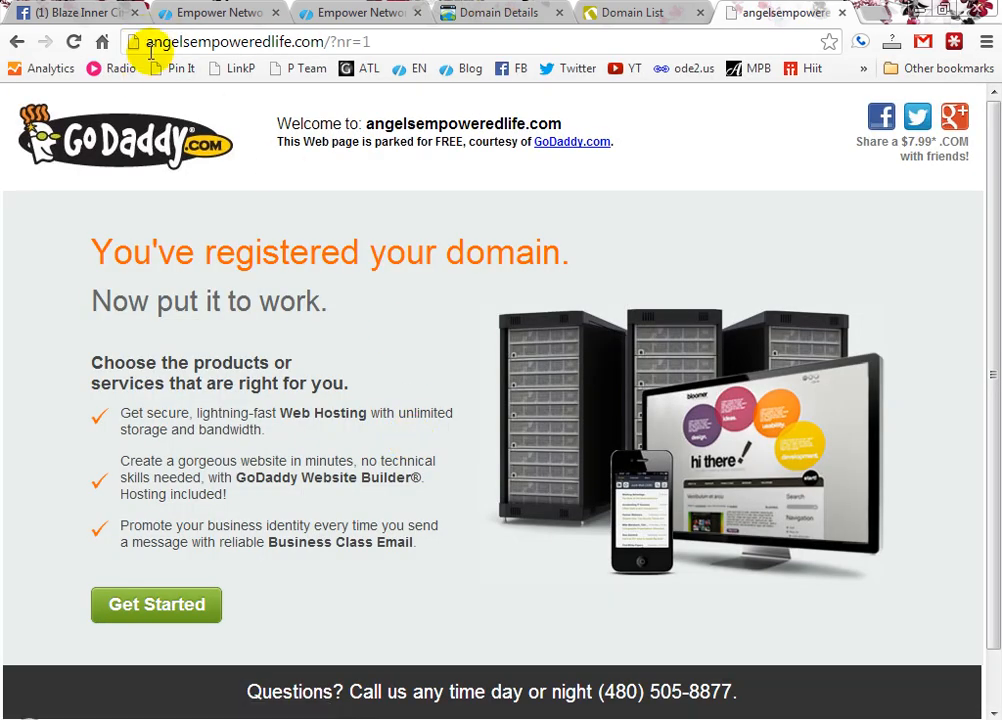
{"action": "left_click", "coordinate": [843, 14]}
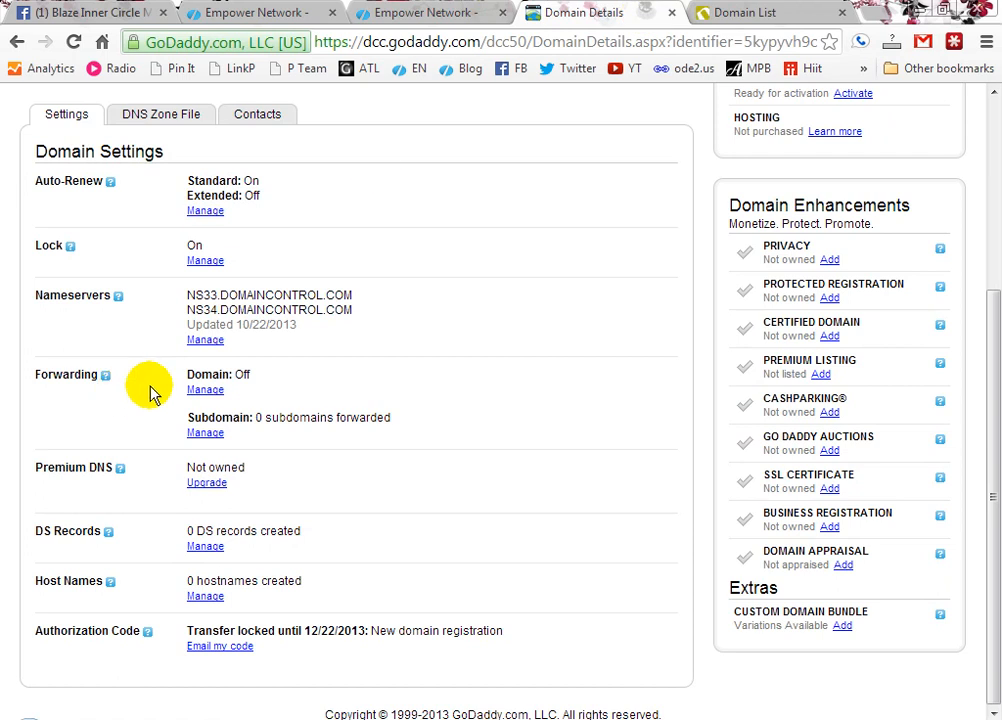
- Close GoDaddy's Domain Details page and open prosperitychic.com from the Namecheap domain list
{"action": "left_click", "coordinate": [672, 13]}
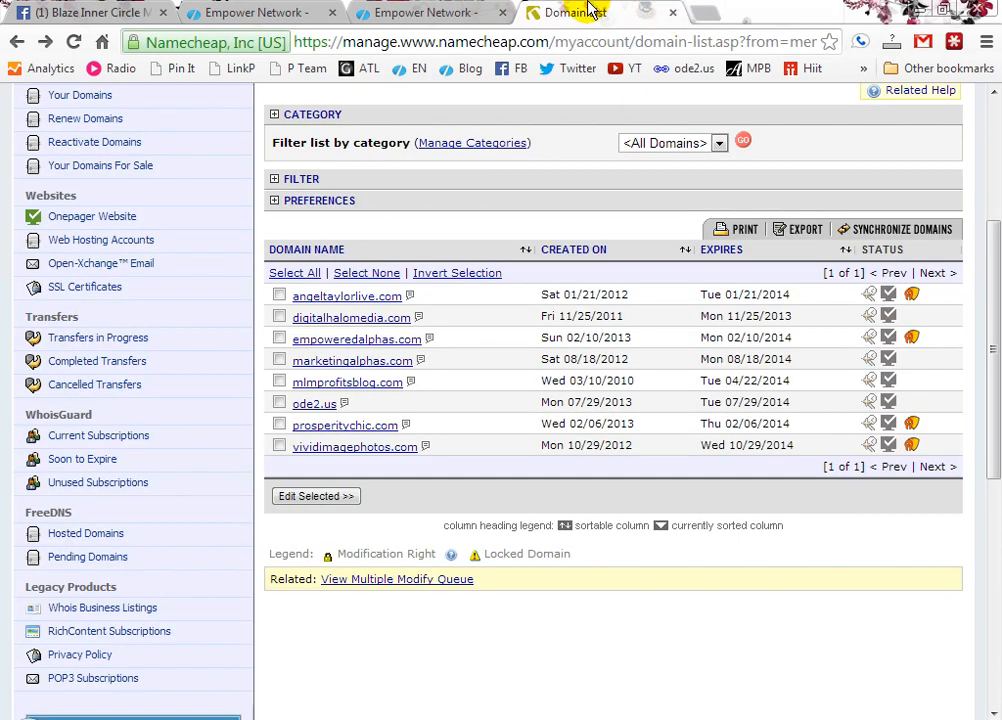
{"action": "scroll", "coordinate": [559, 245], "scroll_direction": "up", "scroll_amount": 3}
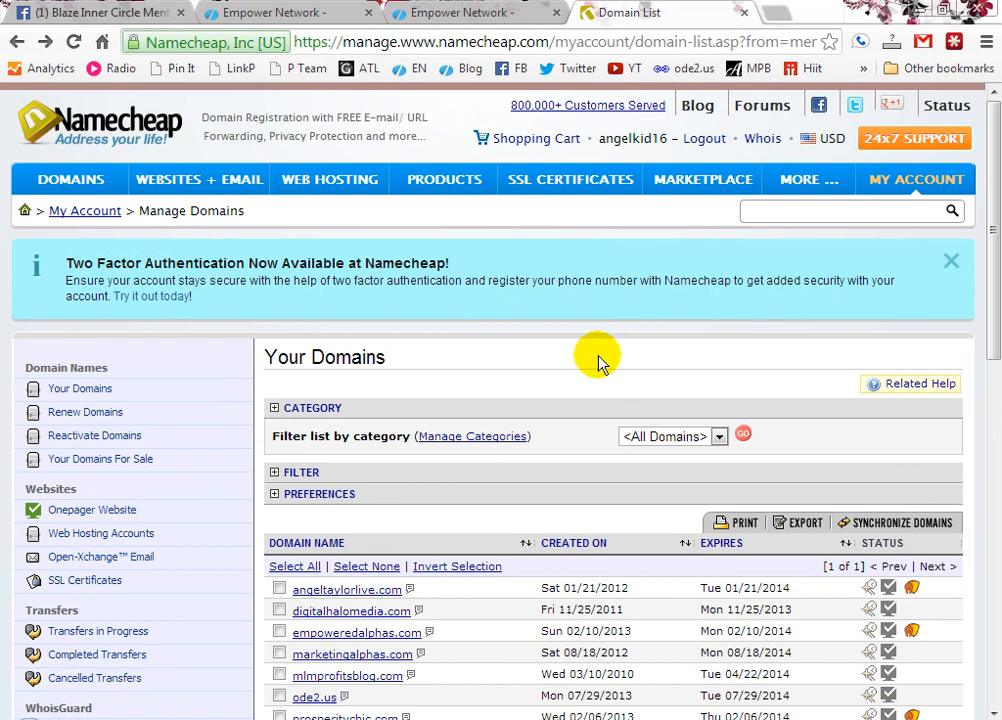
{"action": "scroll", "coordinate": [586, 385], "scroll_direction": "down", "scroll_amount": 2}
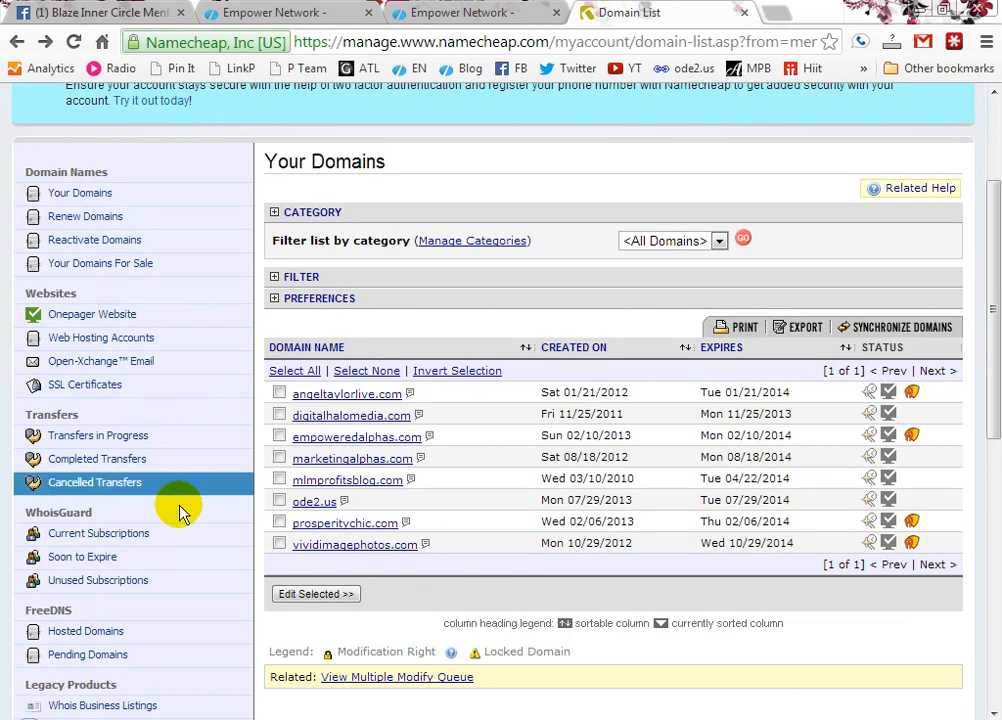
{"action": "left_click", "coordinate": [357, 523]}
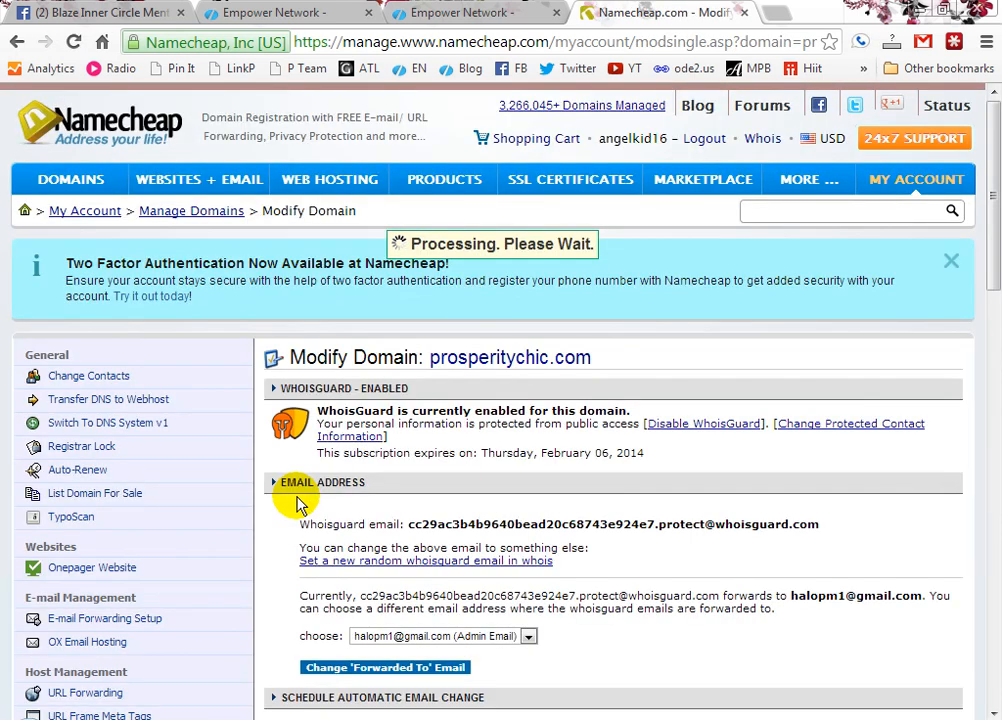
- Open all host records of prosperitychic.com under its host management
{"action": "scroll", "coordinate": [285, 500], "scroll_direction": "down", "scroll_amount": 2}
{"action": "scroll", "coordinate": [266, 495], "scroll_direction": "down", "scroll_amount": 1}
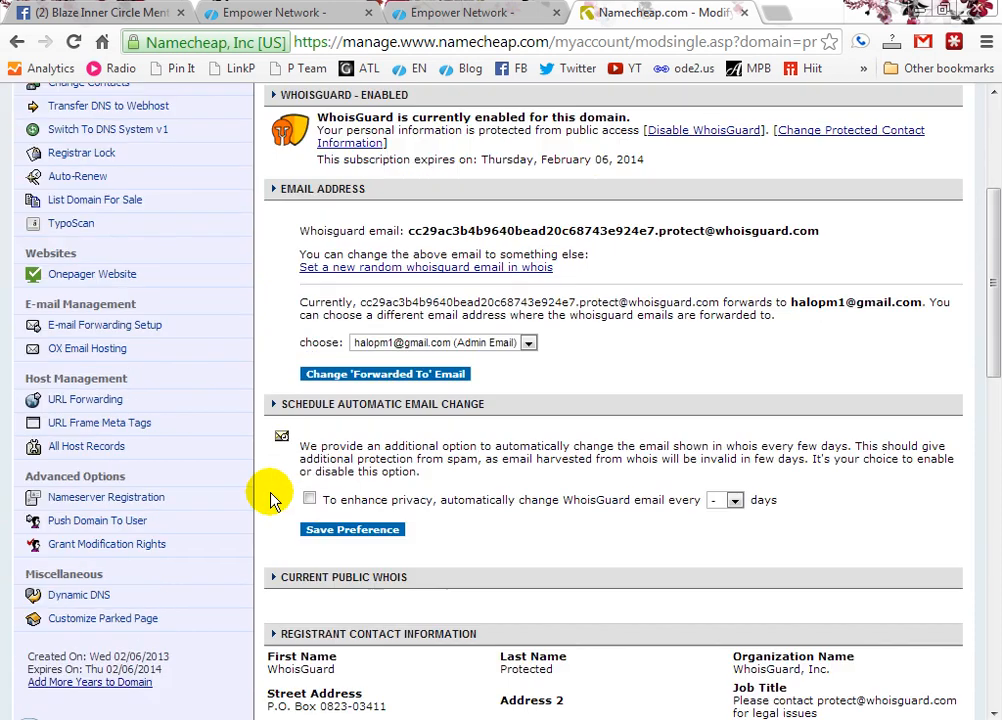
{"action": "scroll", "coordinate": [240, 300], "scroll_direction": "up", "scroll_amount": 1}
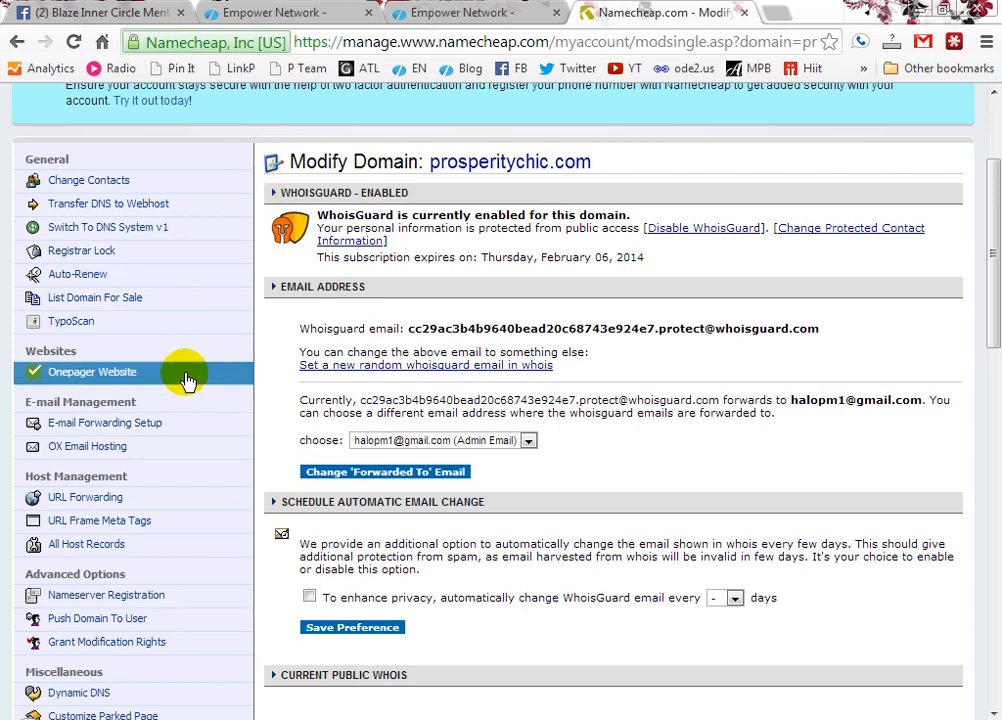
{"action": "scroll", "coordinate": [180, 400], "scroll_direction": "down", "scroll_amount": 1}
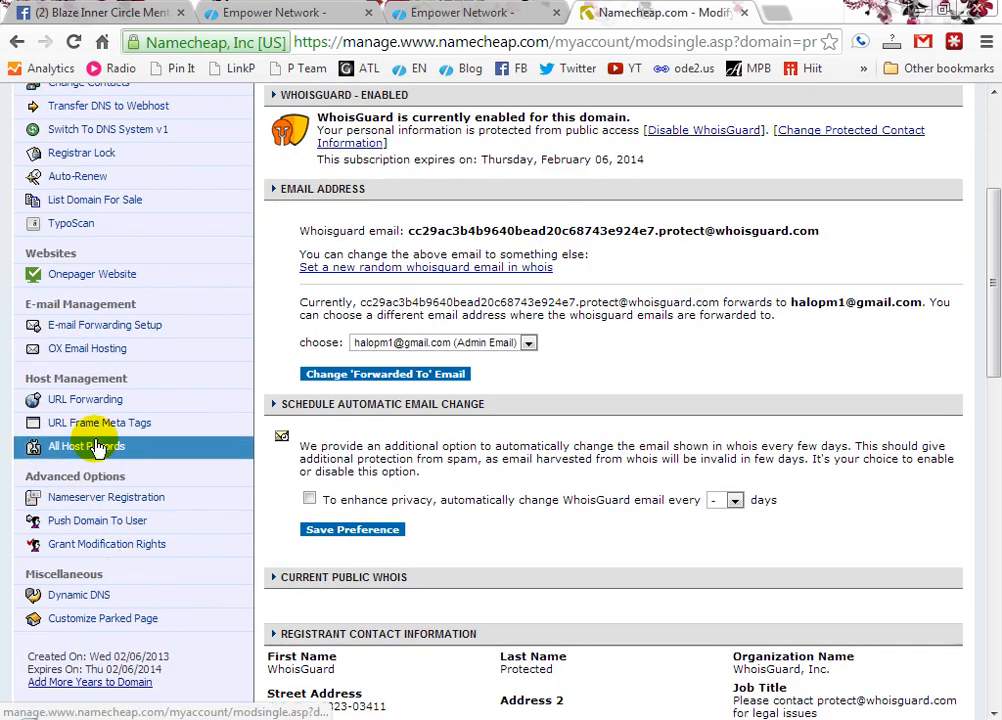
{"action": "left_click", "coordinate": [195, 508]}
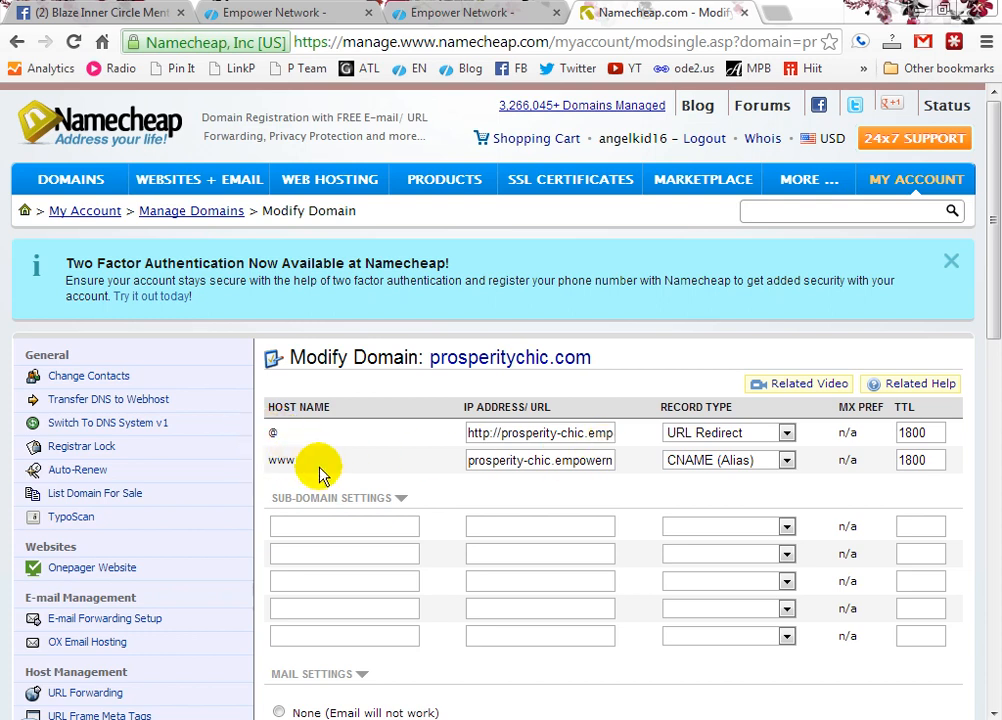
- Check the www record's address field, and view the Empowered LIfe blog's Custom Domain CNAME details on Empower Network
{"action": "left_click", "coordinate": [576, 460]}
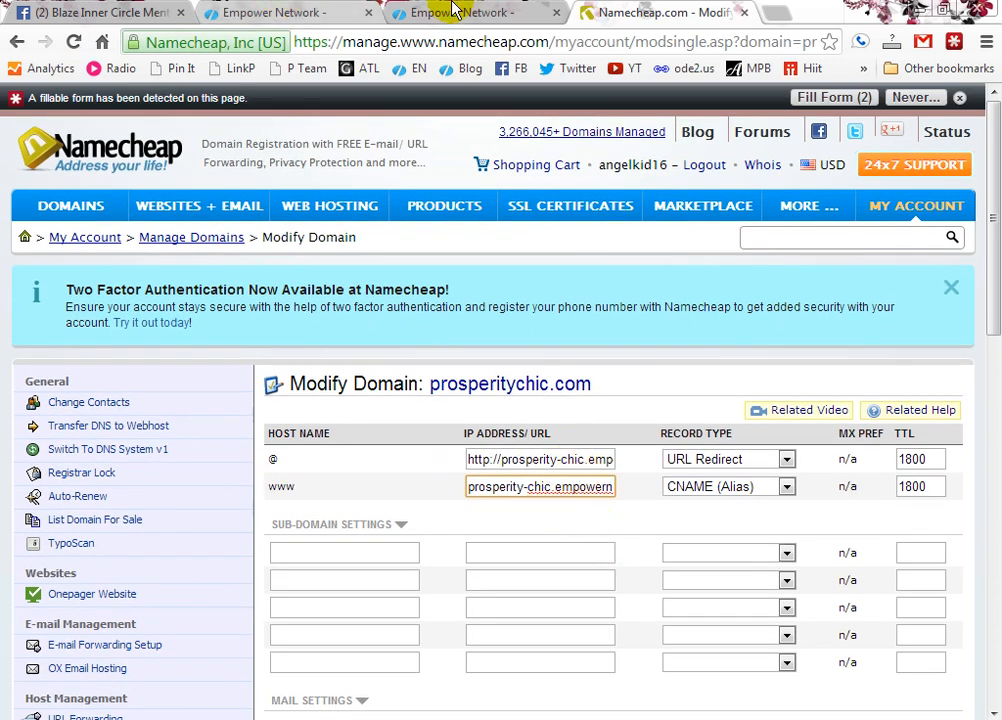
{"action": "left_click", "coordinate": [405, 12]}
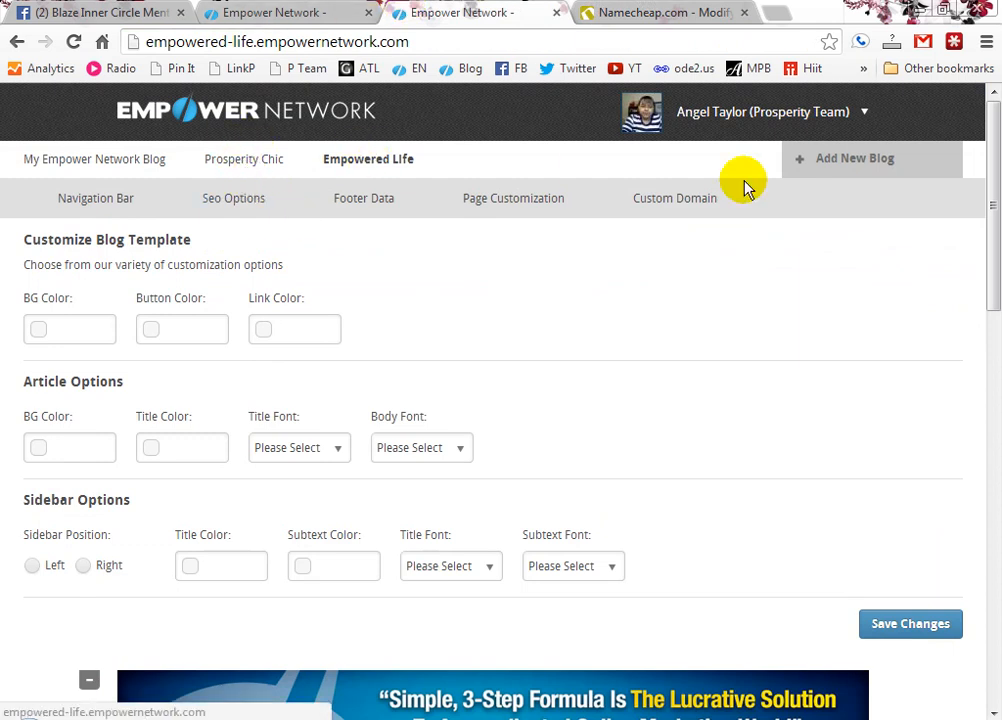
{"action": "left_click", "coordinate": [669, 198]}
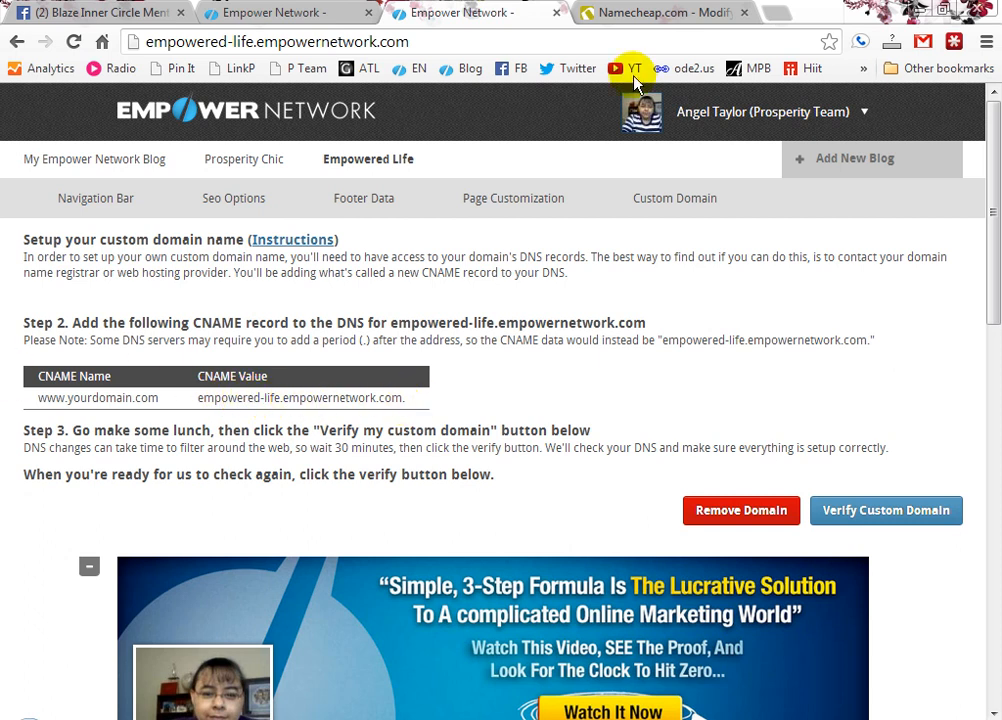
- Back in Namecheap's host records for prosperitychic.com, choose CNAME (Alias) as the www record type
{"action": "left_click", "coordinate": [640, 12]}
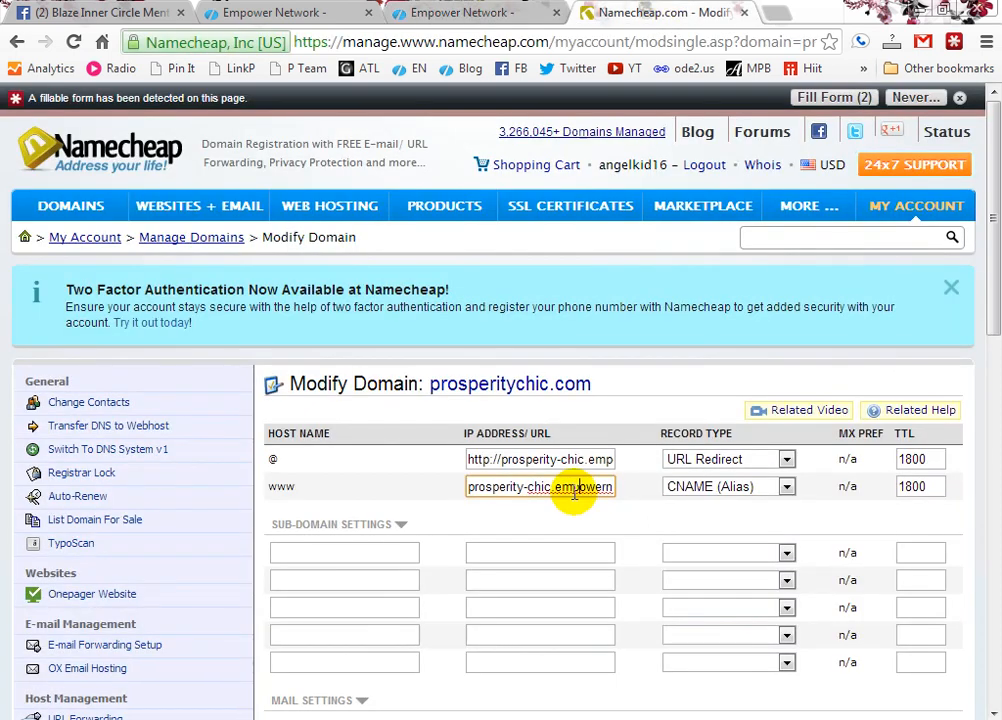
{"action": "left_click", "coordinate": [758, 486]}
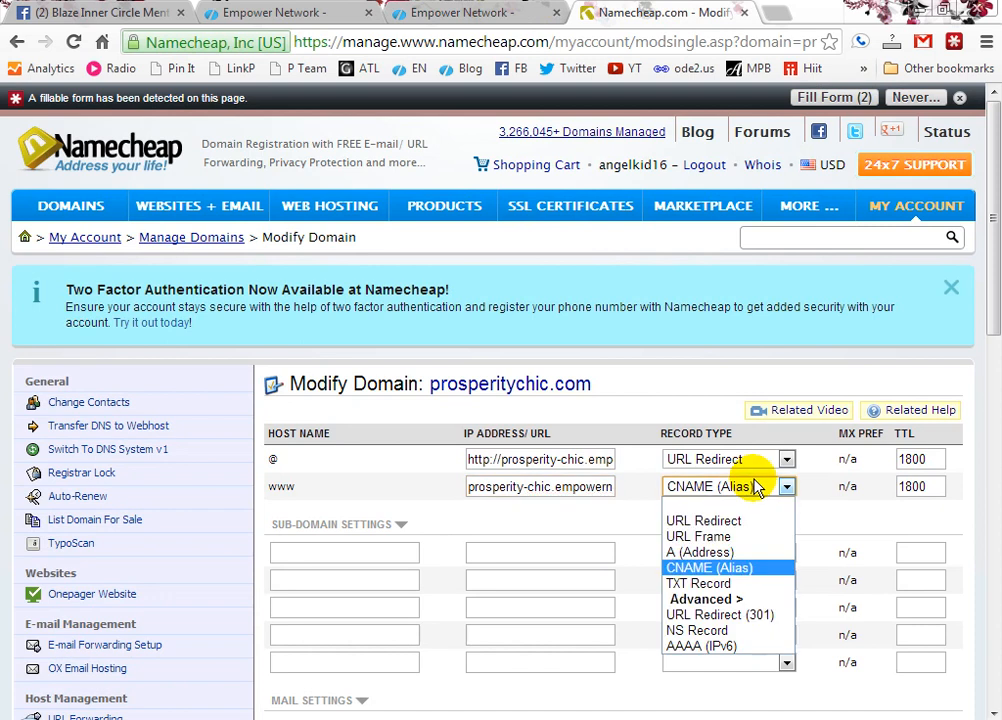
{"action": "left_click", "coordinate": [738, 568]}
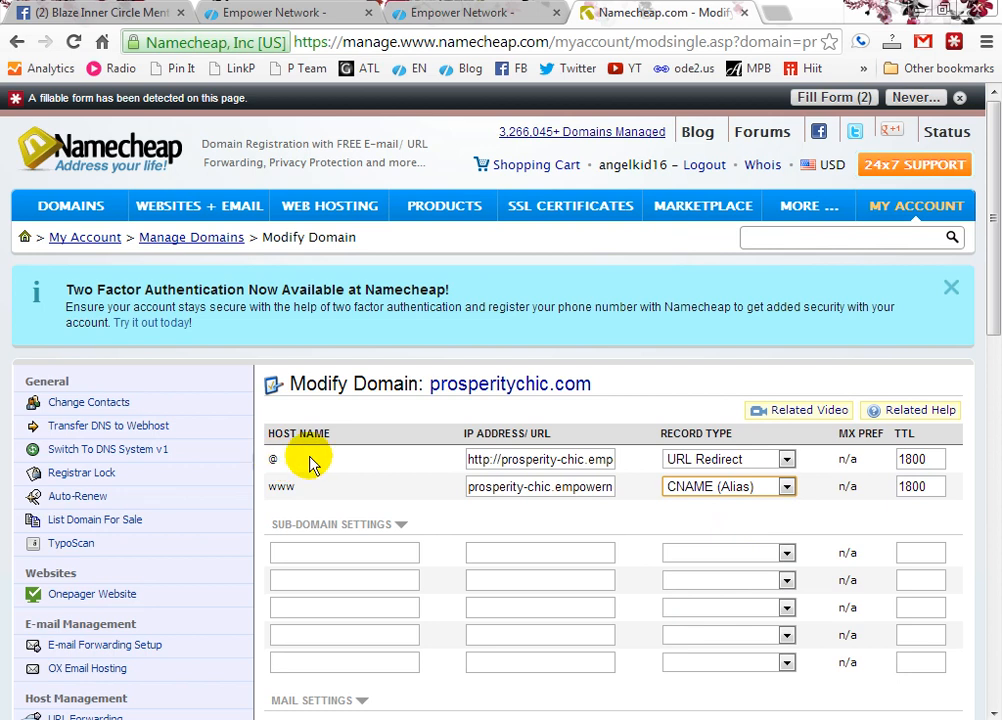
{"action": "left_click", "coordinate": [584, 460]}
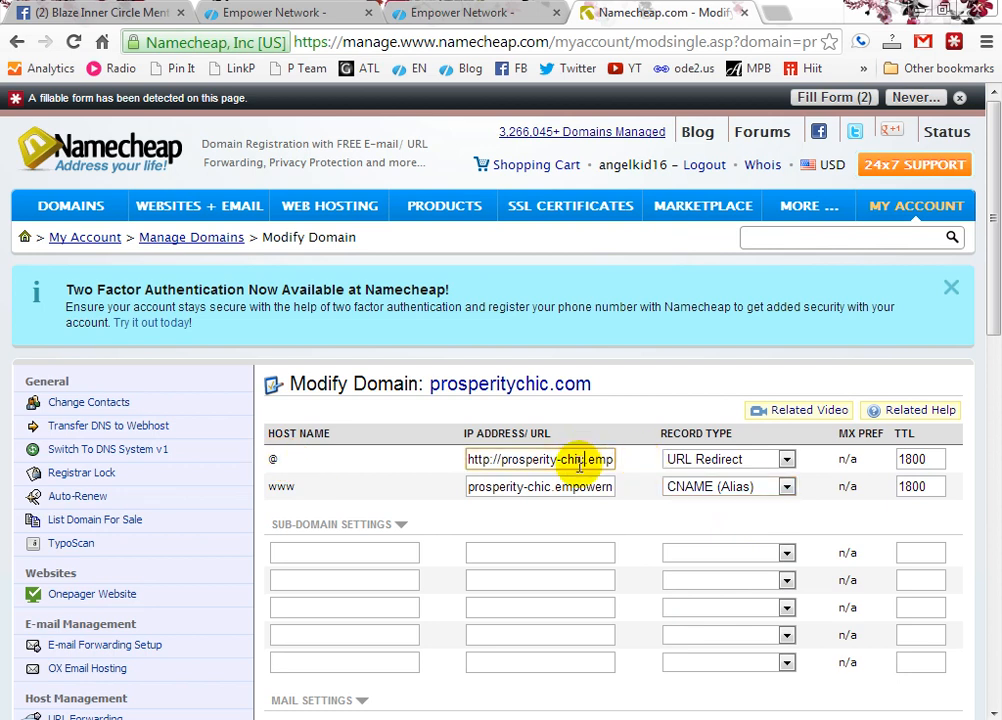
{"action": "triple_click", "coordinate": [512, 458]}
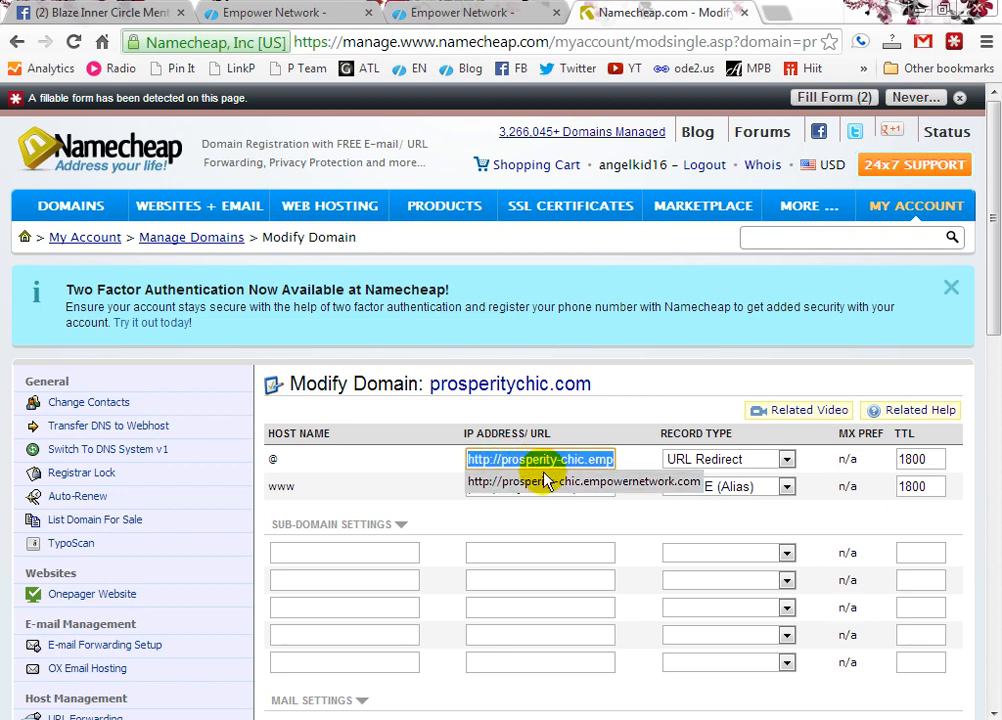
{"action": "key", "text": "BackSpace"}
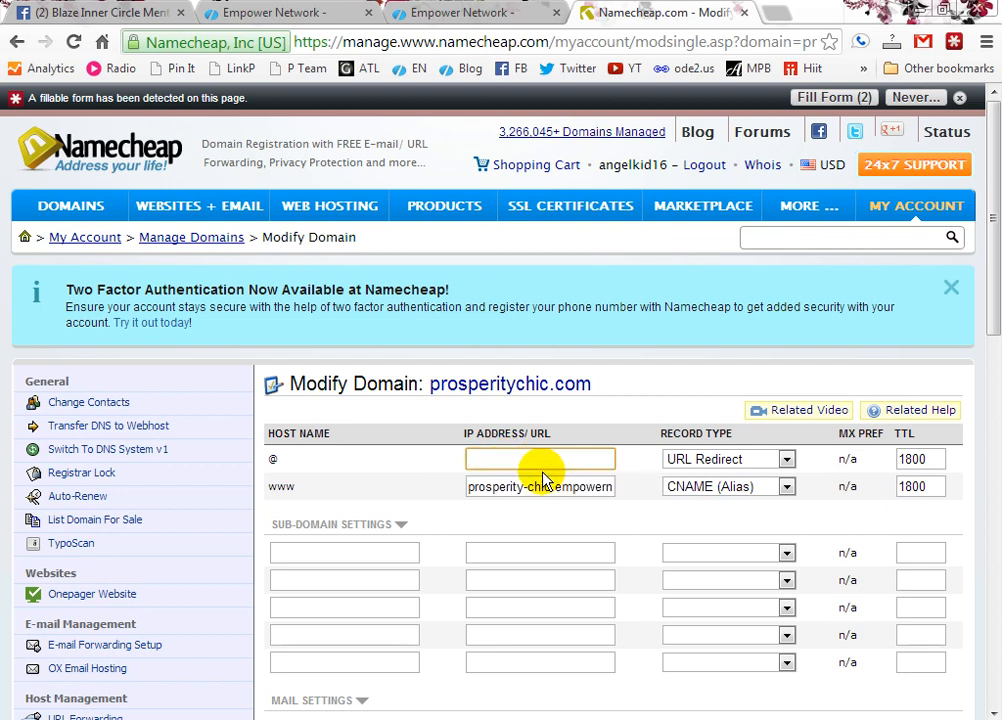
{"action": "type", "text": "h"}
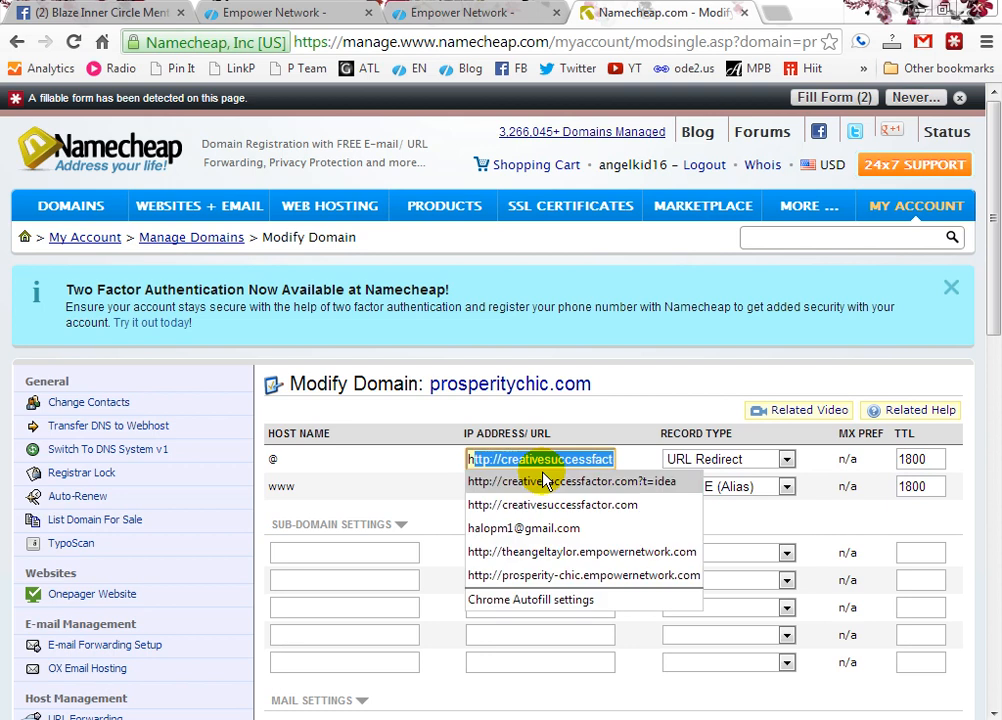
{"action": "type", "text": "tto"}
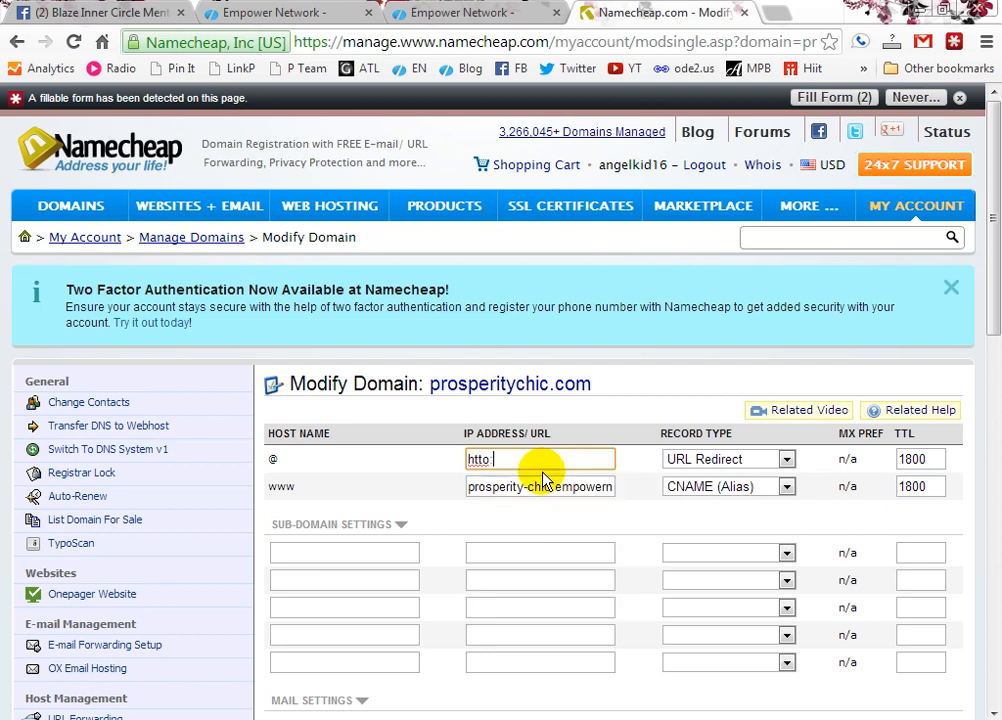
{"action": "key", "text": "BackSpace"}
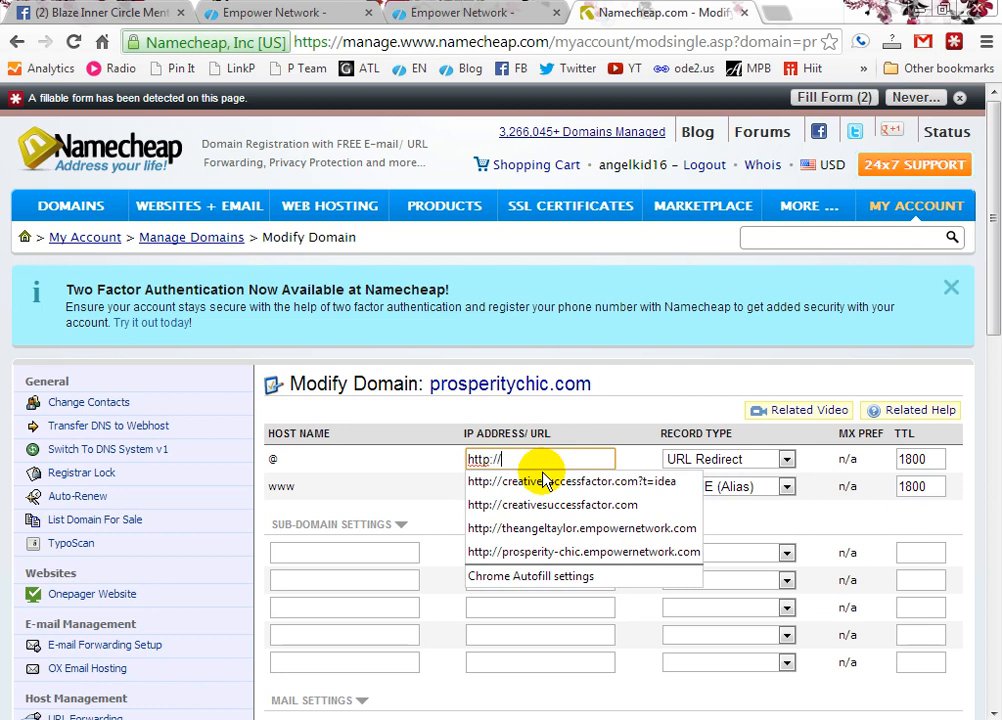
{"action": "type", "text": "www.prosper"}
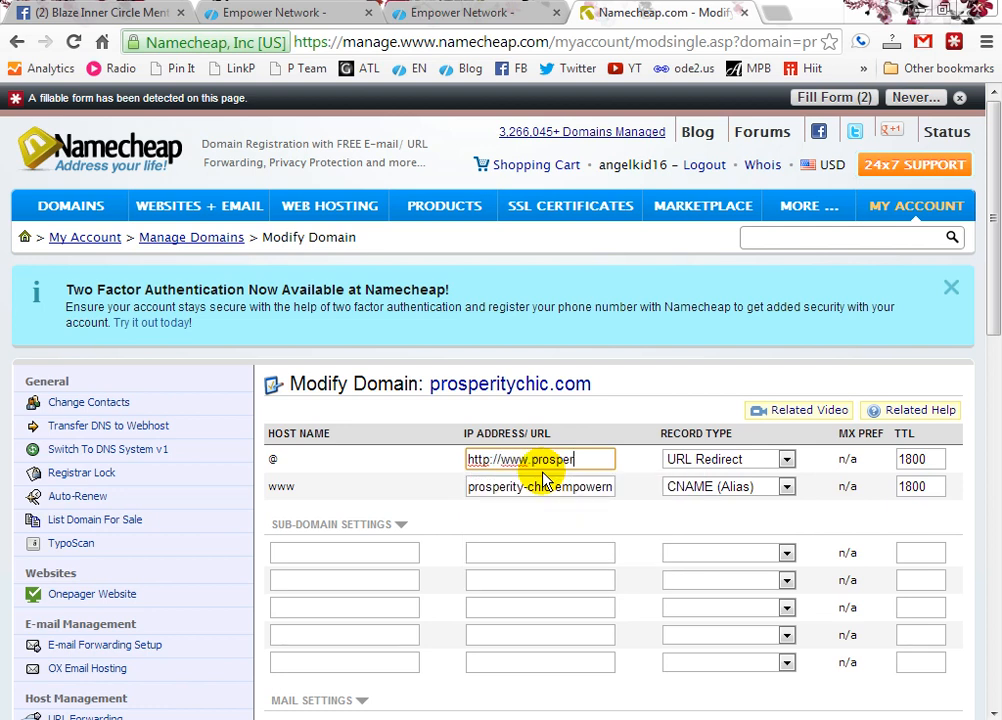
{"action": "type", "text": "itychic.com"}
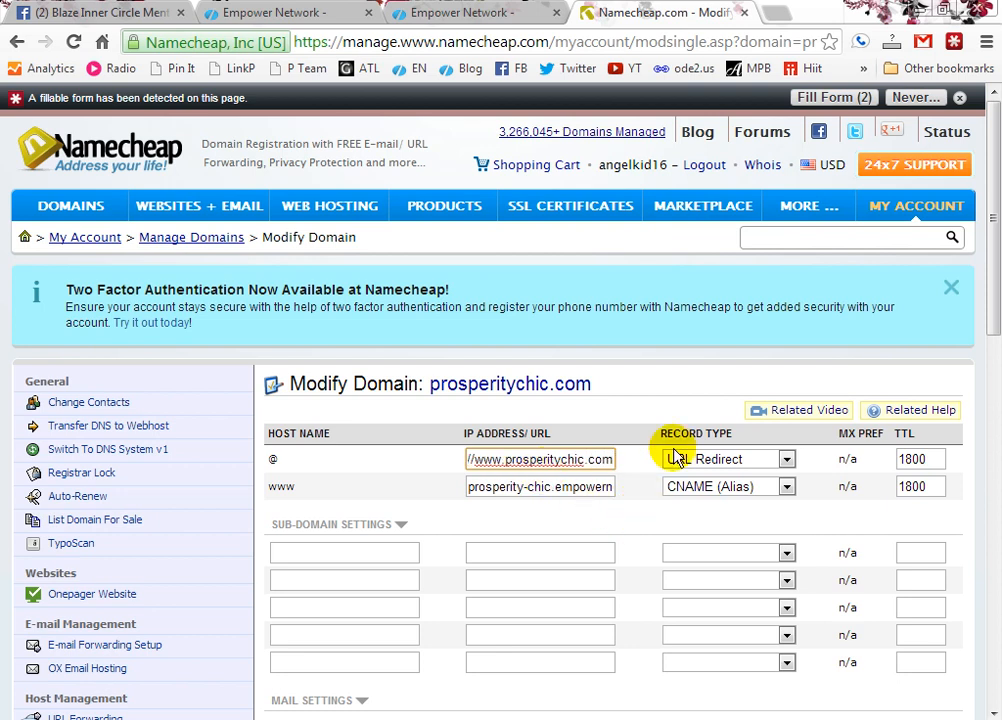
- Choose URL Redirect as the @ record type and save the host record changes for prosperitychic.com
{"action": "left_click", "coordinate": [716, 461]}
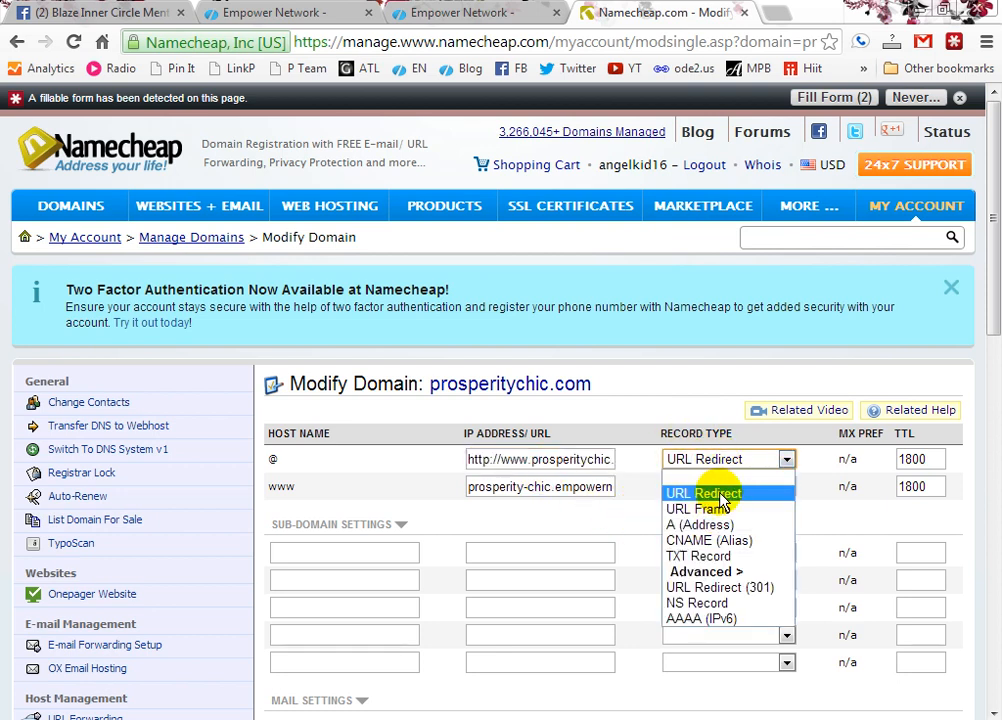
{"action": "left_click", "coordinate": [667, 494]}
{"action": "scroll", "coordinate": [630, 500], "scroll_direction": "down", "scroll_amount": 8}
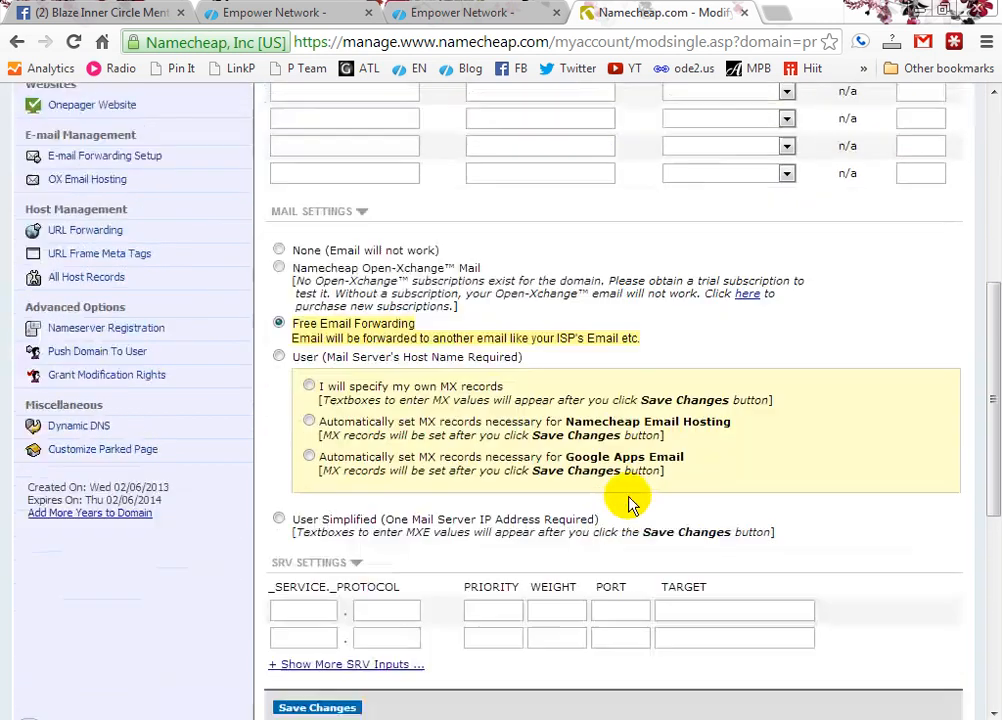
{"action": "left_click", "coordinate": [340, 416]}
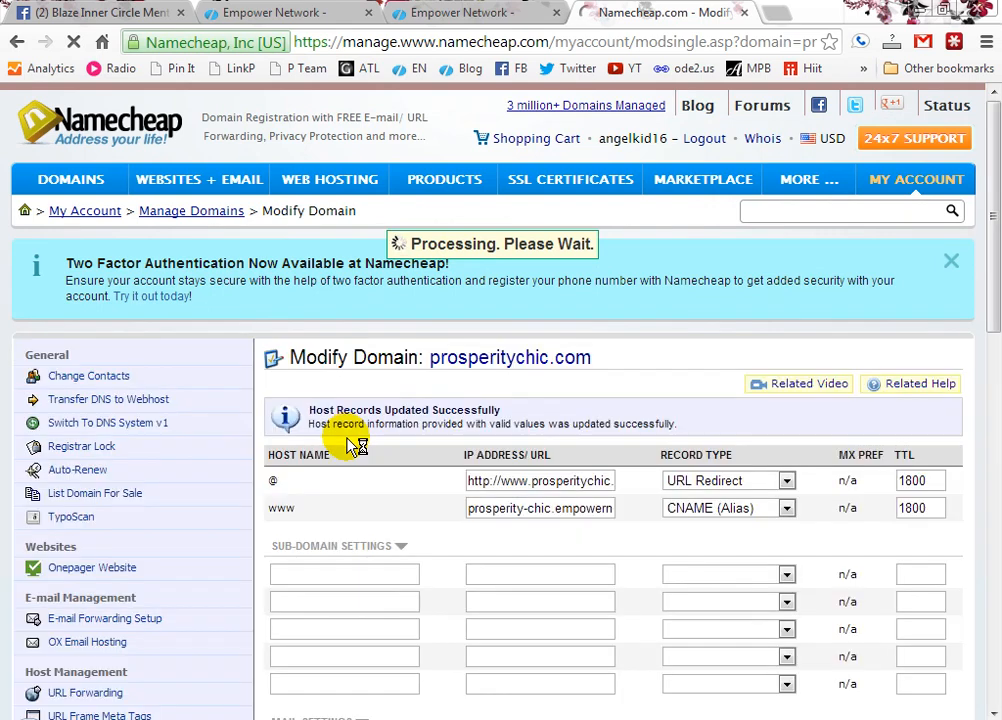
- Load prosperitychic.com without the www prefix in a new browser tab to test the redirect
{"action": "left_click", "coordinate": [779, 13]}
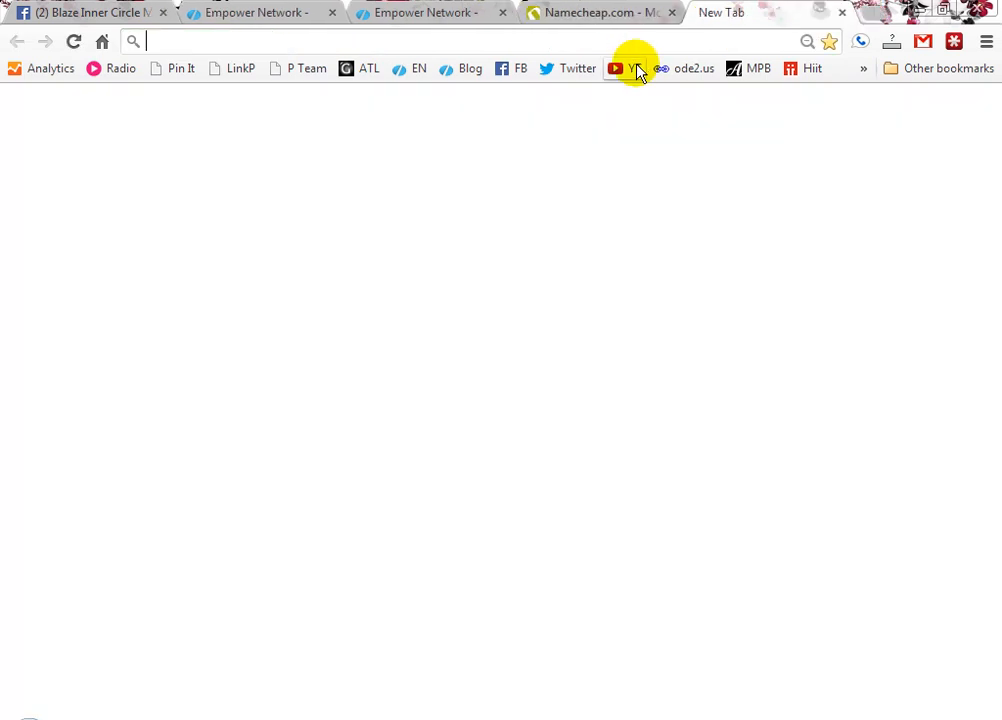
{"action": "type", "text": "prosper"}
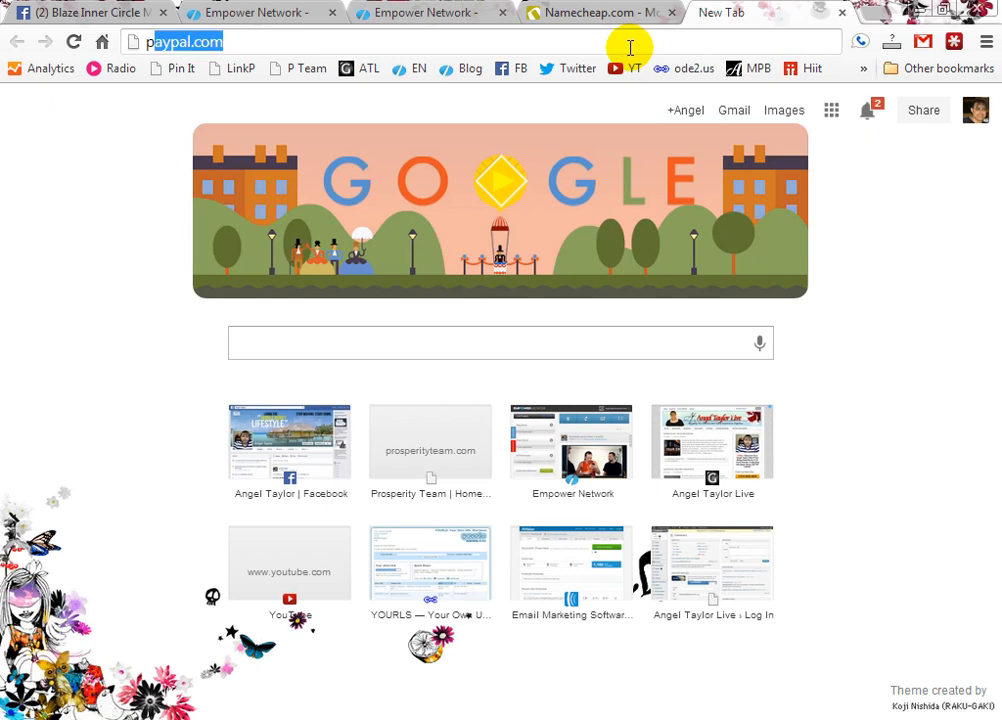
{"action": "type", "text": "itychic"}
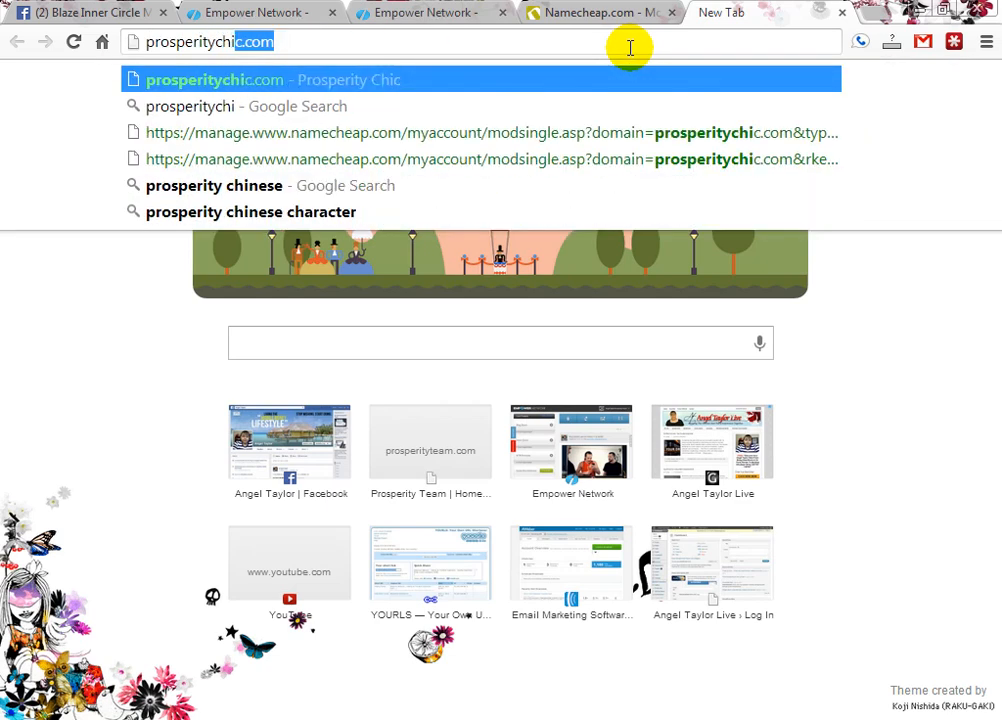
{"action": "key", "text": "Return"}
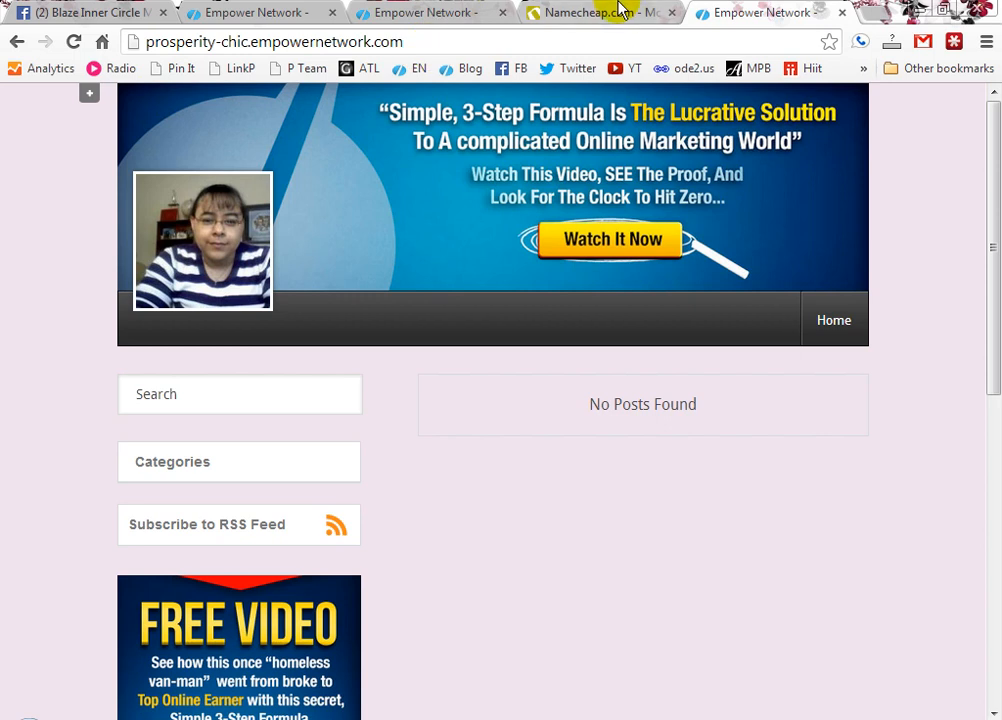
{"action": "left_click", "coordinate": [425, 42]}
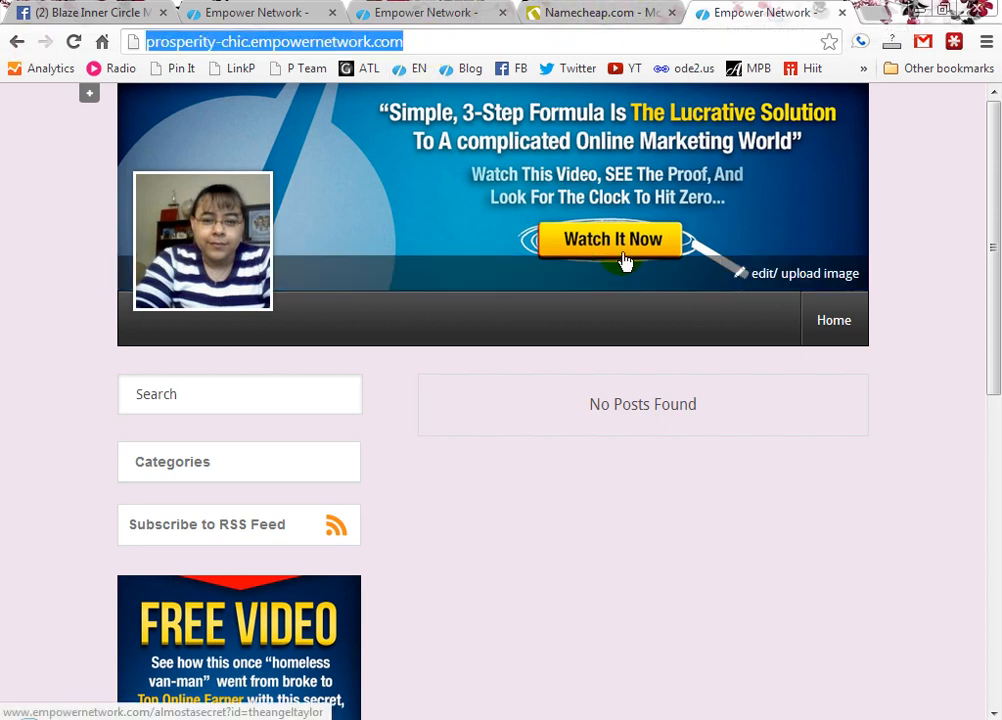
{"action": "type", "text": "www"}
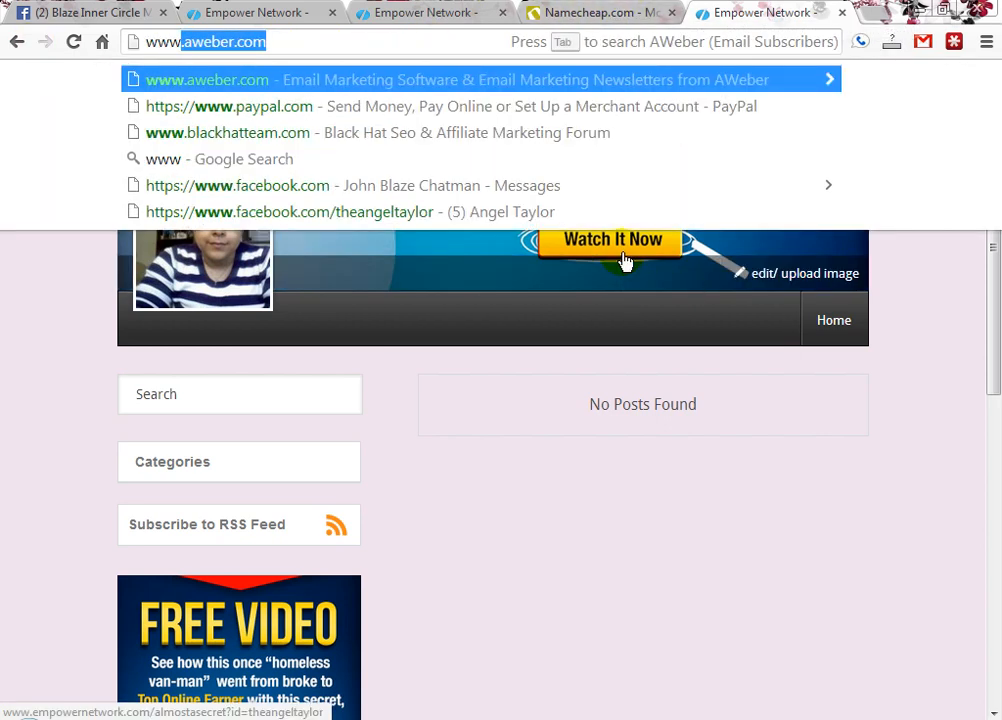
{"action": "type", "text": ".pro"}
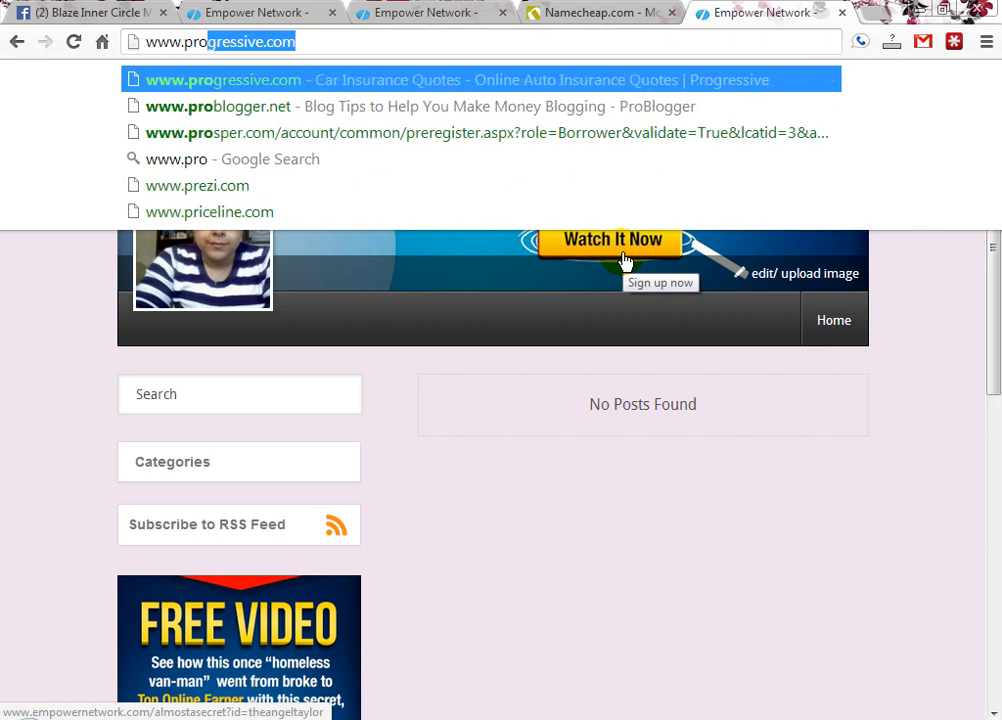
{"action": "type", "text": "speri"}
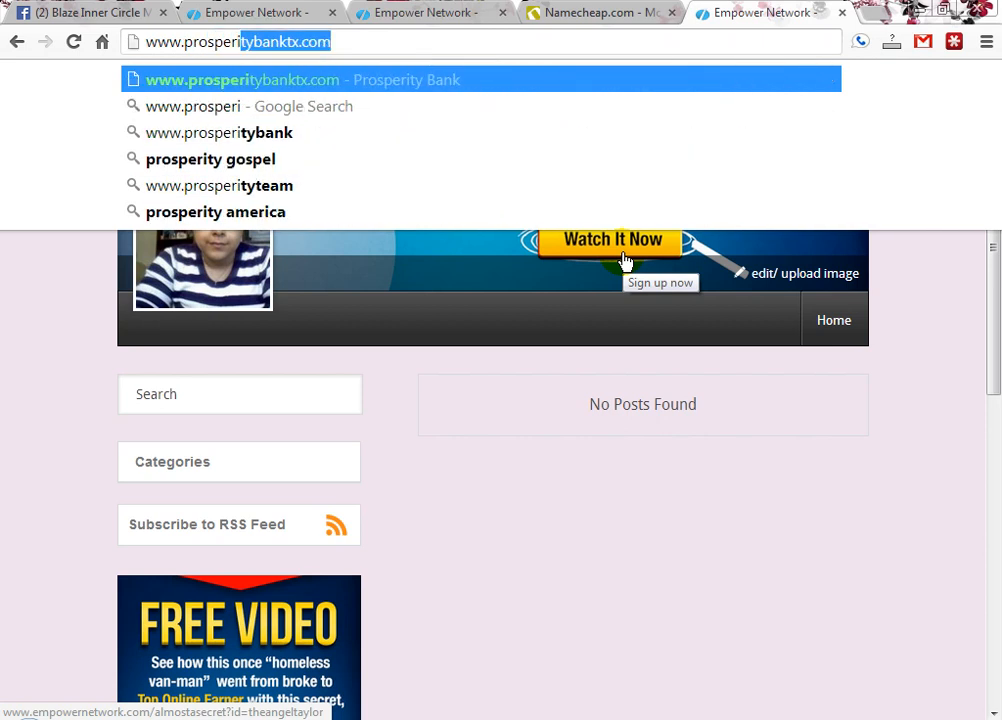
{"action": "type", "text": "tychic.com"}
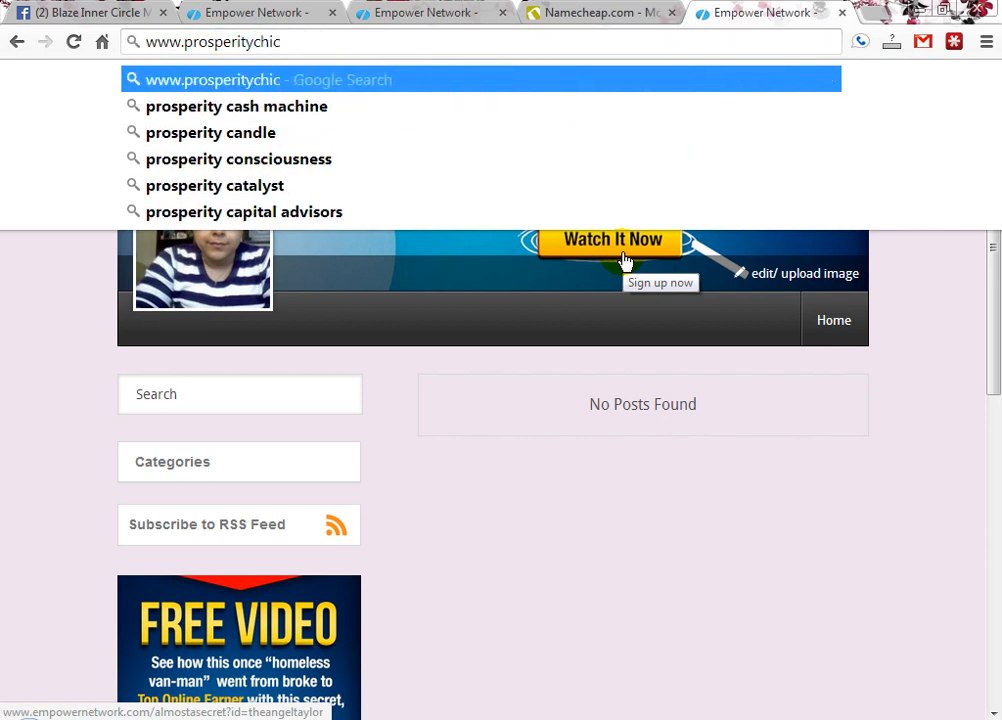
{"action": "key", "text": "Return"}
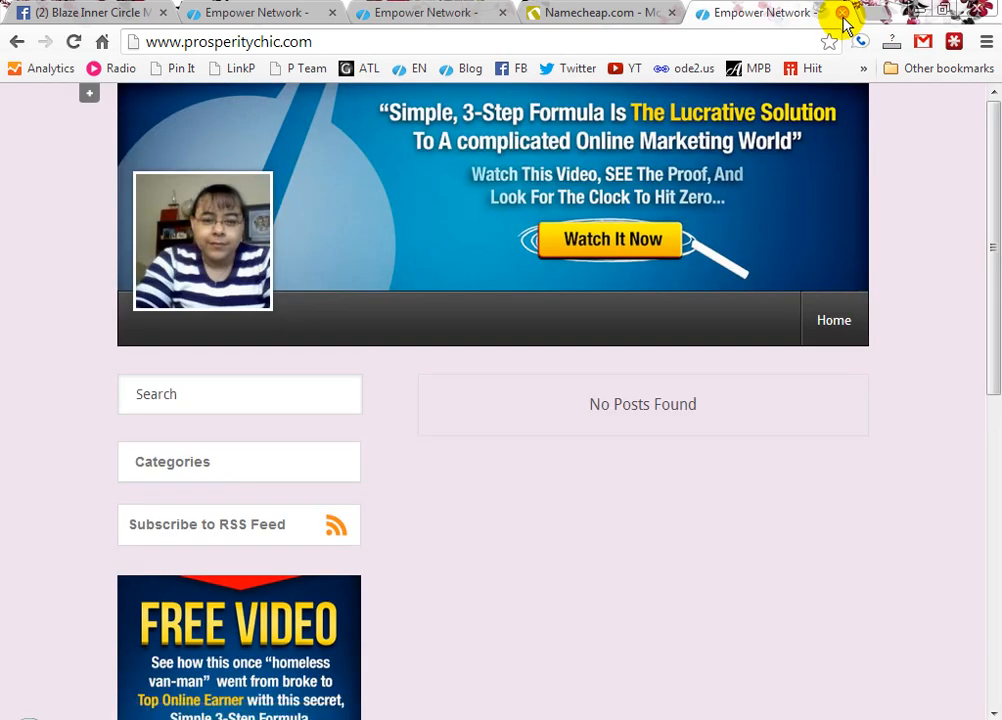
{"action": "left_click", "coordinate": [843, 14]}
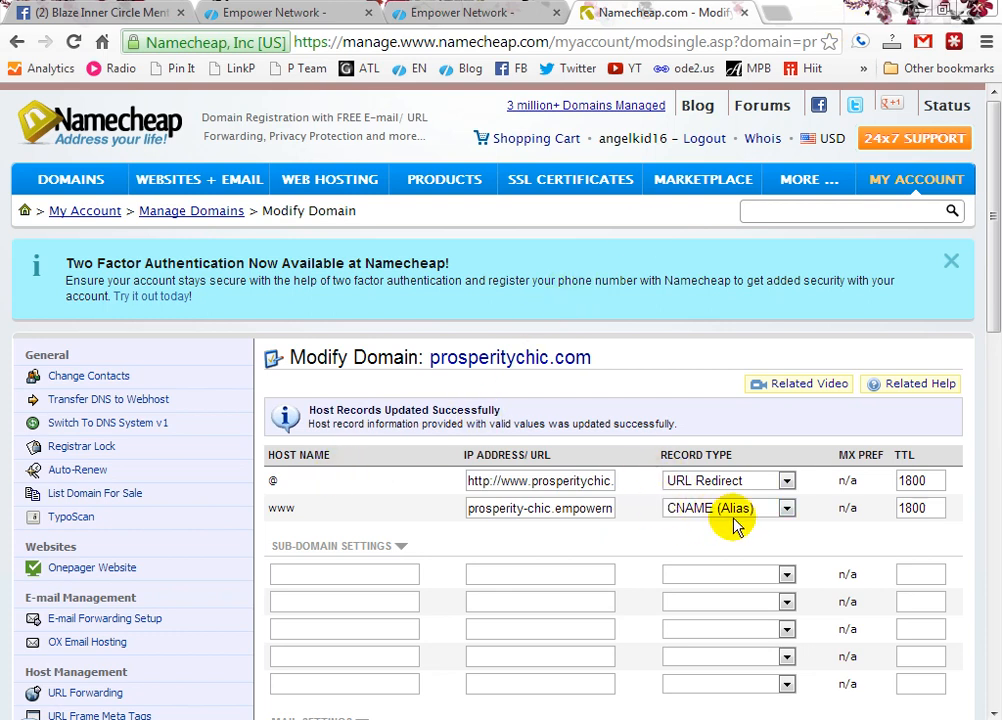
- Return to the Empowered LIfe blog's Custom Domain page on Empower Network and review the domain in the verification message and CNAME Name
{"action": "left_click", "coordinate": [392, 12]}
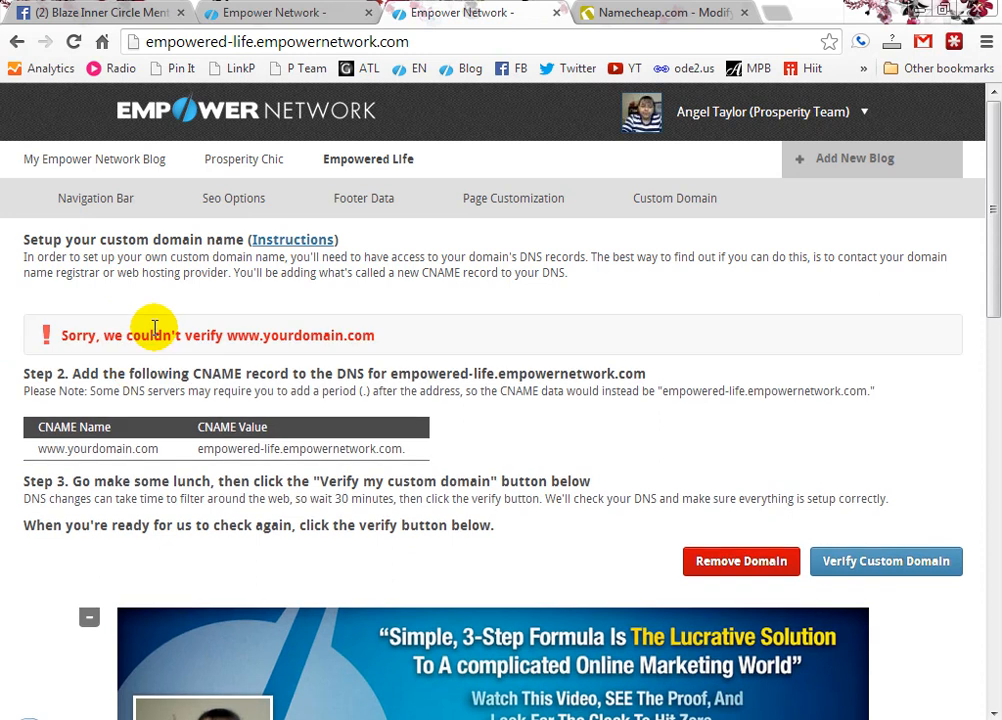
{"action": "left_click_drag", "start_coordinate": [388, 335], "coordinate": [230, 333]}
{"action": "left_click", "coordinate": [268, 335]}
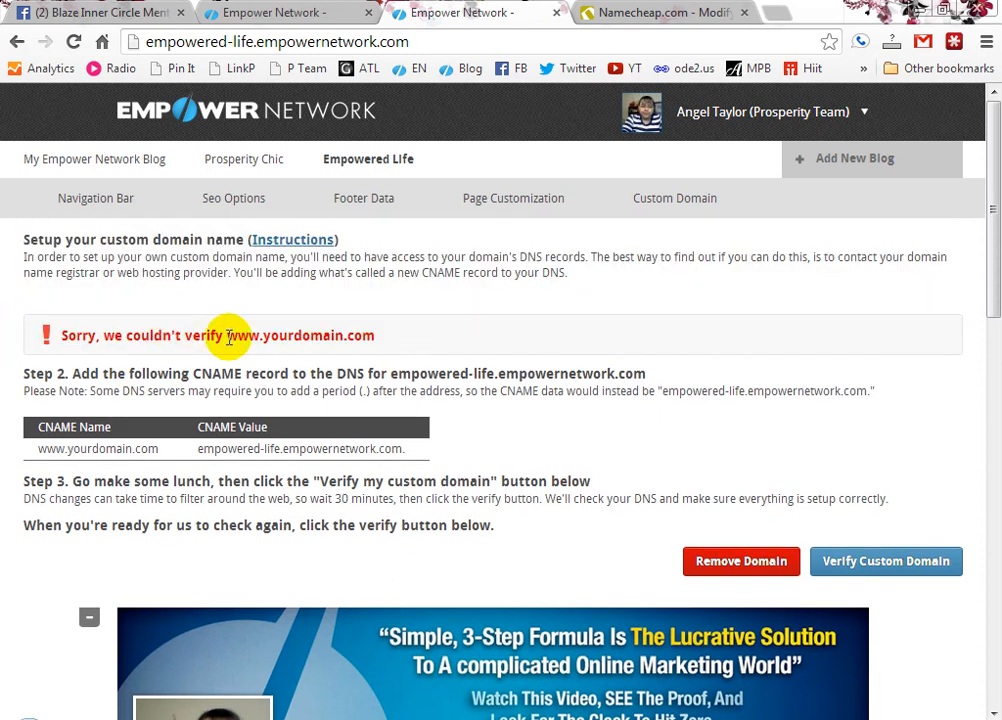
{"action": "left_click_drag", "start_coordinate": [172, 447], "coordinate": [7, 447]}
{"action": "left_click", "coordinate": [175, 448]}
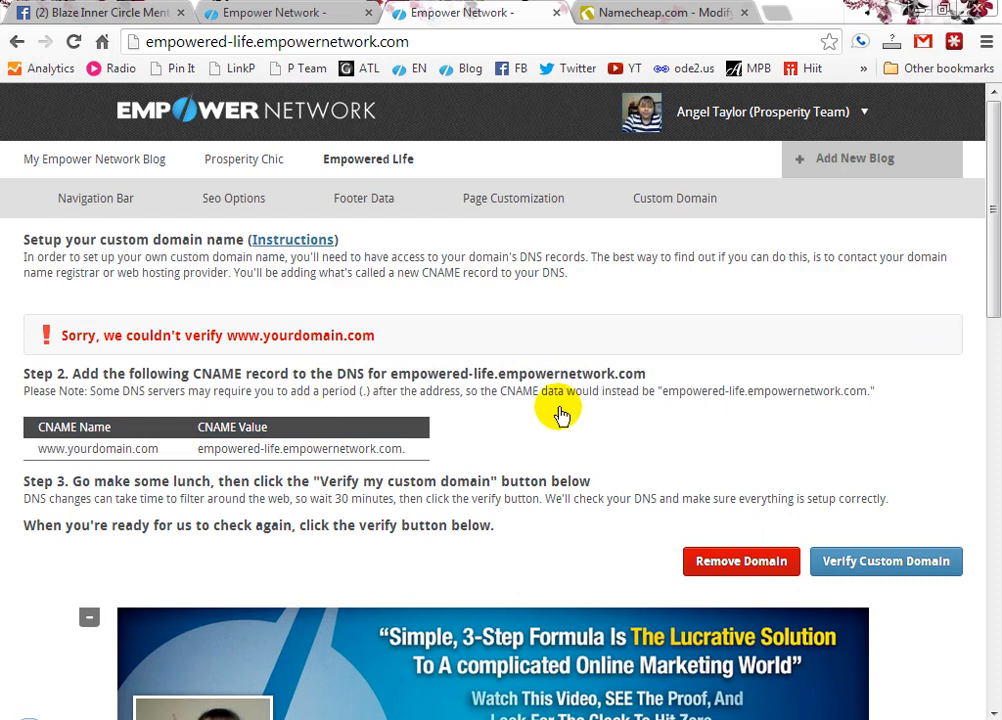